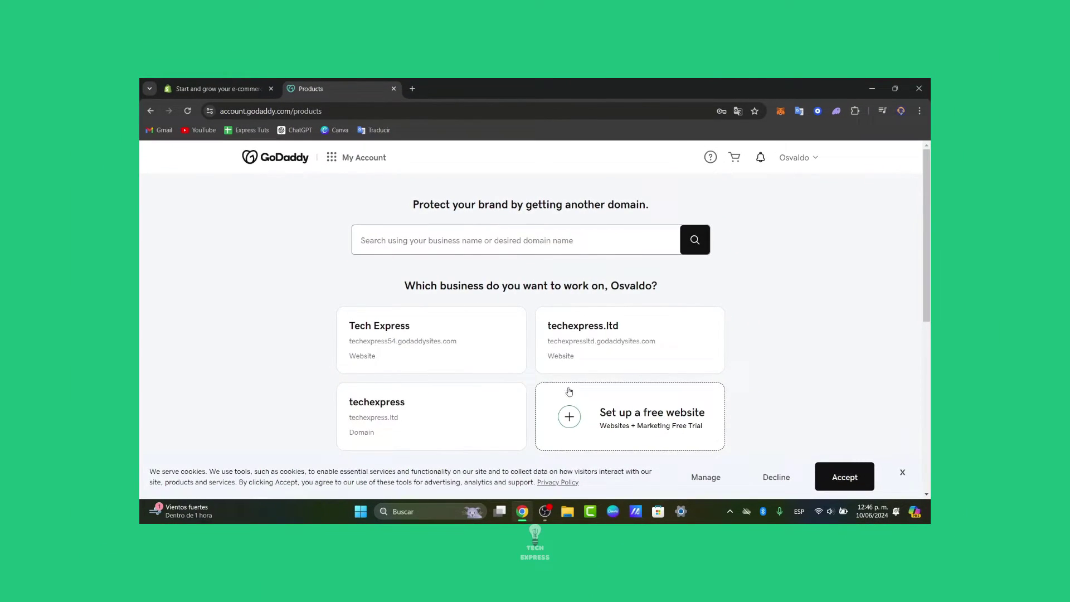
# Step: Start the Shopify admin sign-in with the store account, then return to the GoDaddy products page
pyautogui.click(214, 82)
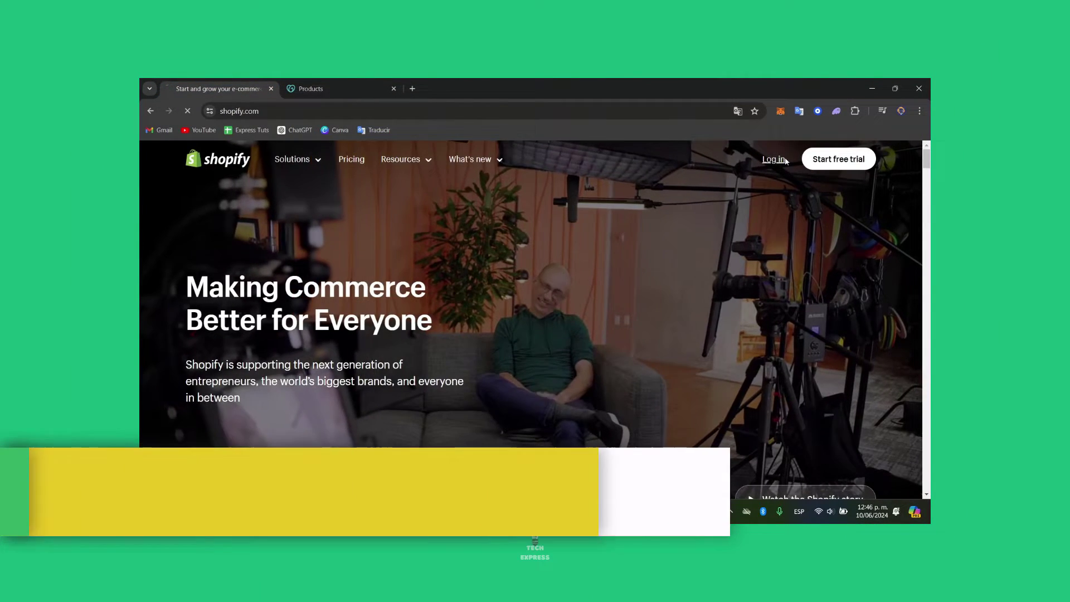
pyautogui.click(785, 160)
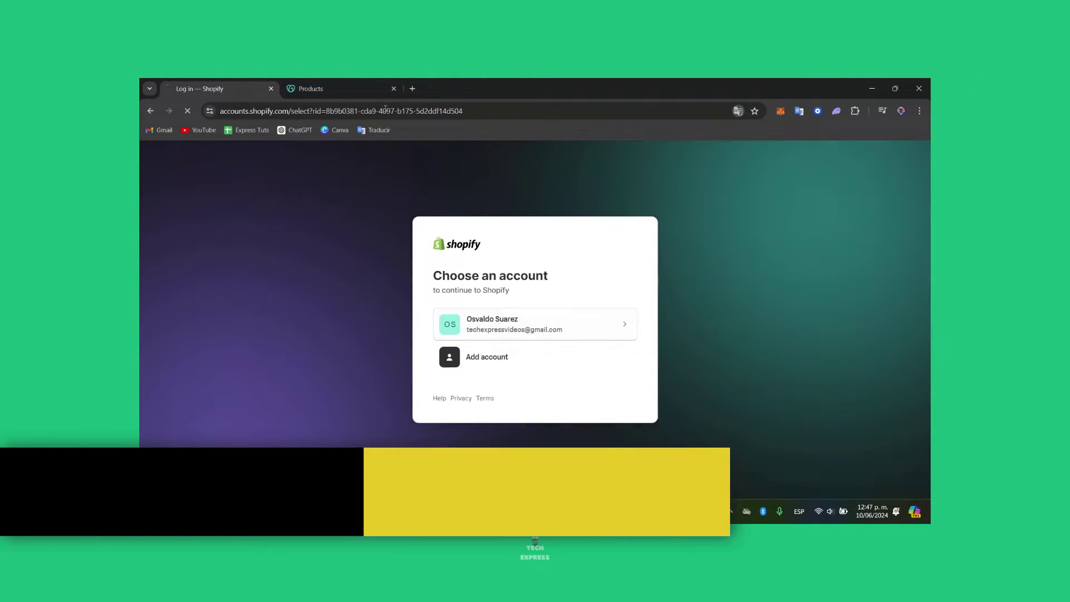
pyautogui.click(335, 82)
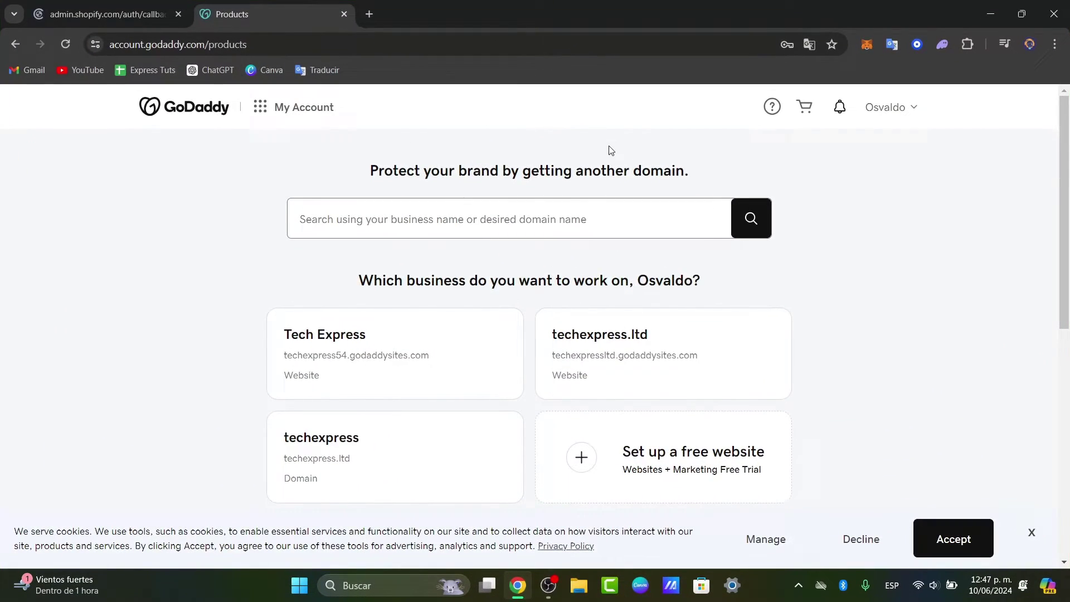
# Step: Accept GoDaddy's cookie notice and open the Domain Portfolio showing techexpress.ltd
pyautogui.click(915, 108)
pyautogui.click(188, 110)
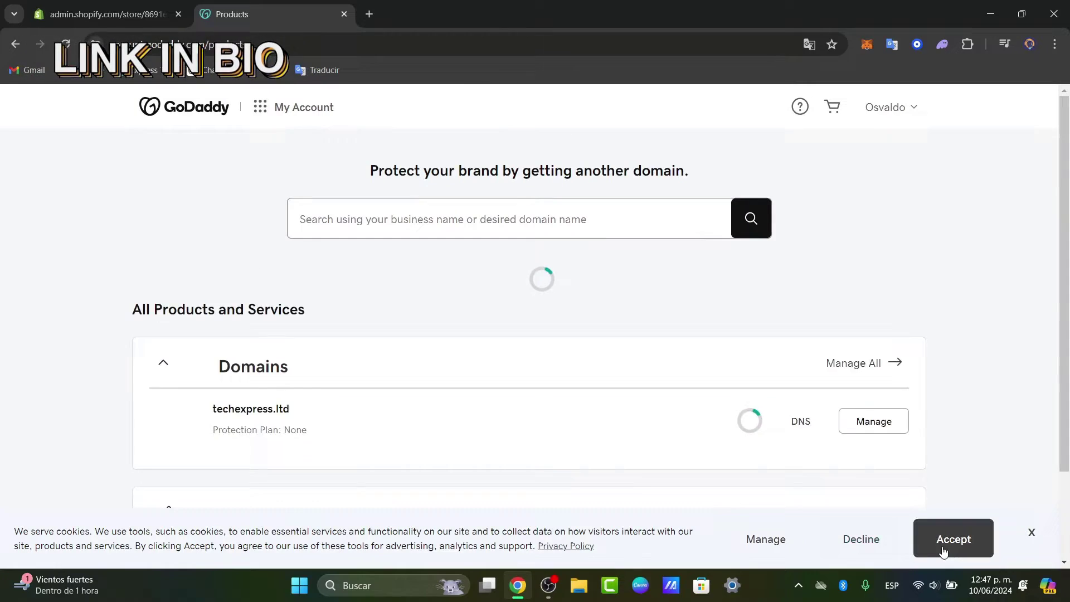
pyautogui.click(950, 538)
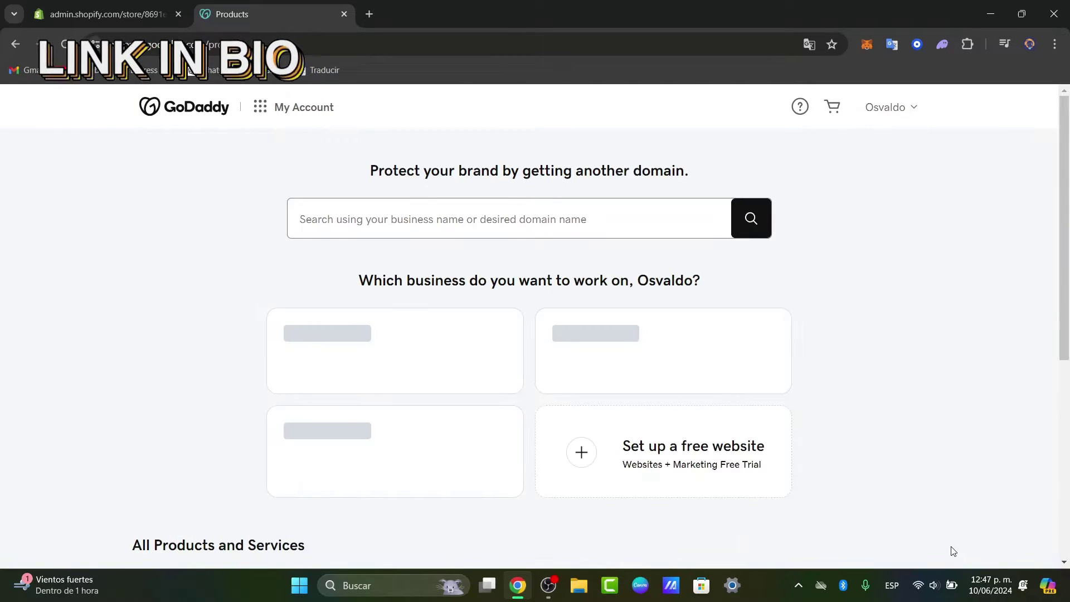
pyautogui.click(299, 107)
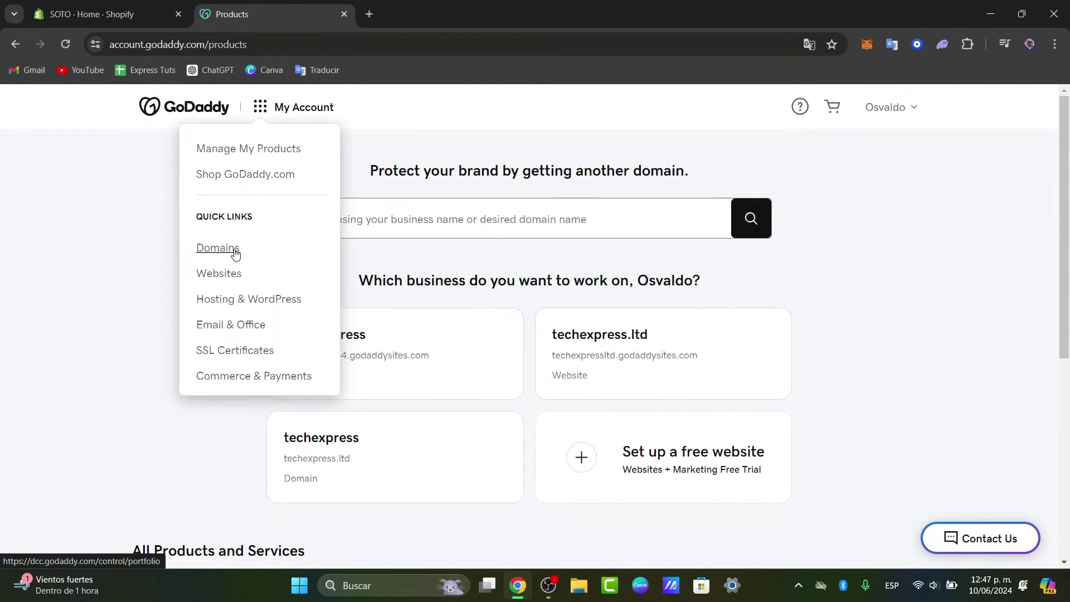
pyautogui.click(102, 230)
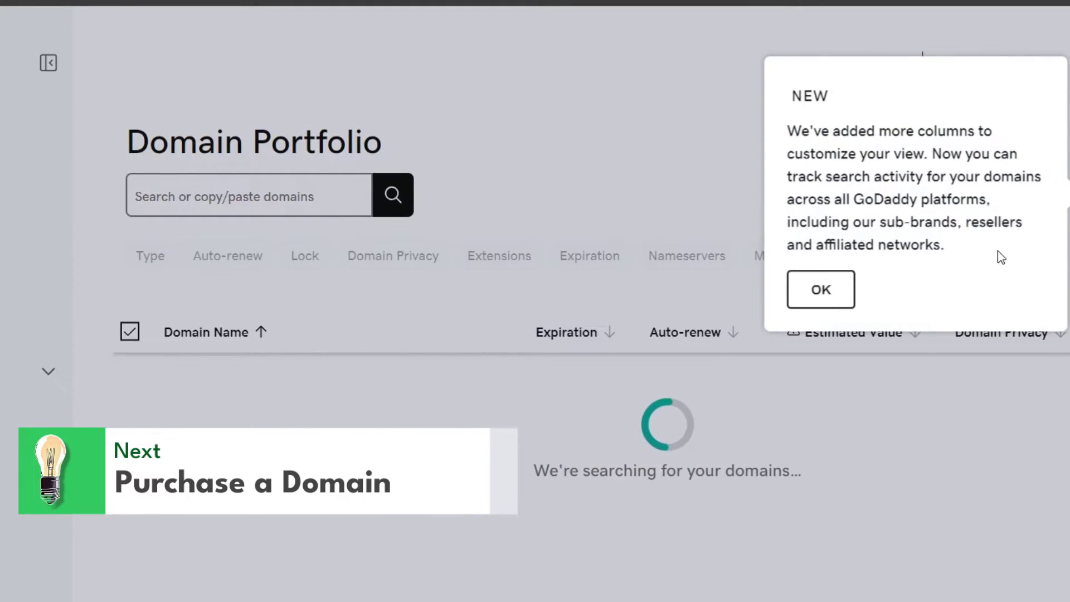
pyautogui.click(821, 290)
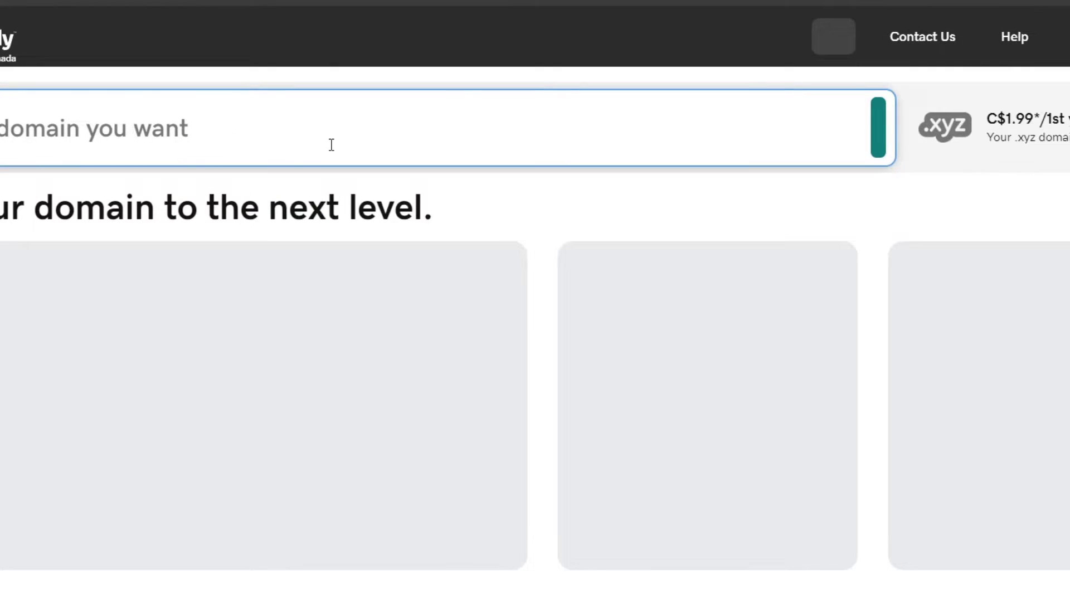
# Step: Search GoDaddy for 'techexpress' and review the results, where techexpress.ca is taken
pyautogui.write('ess')
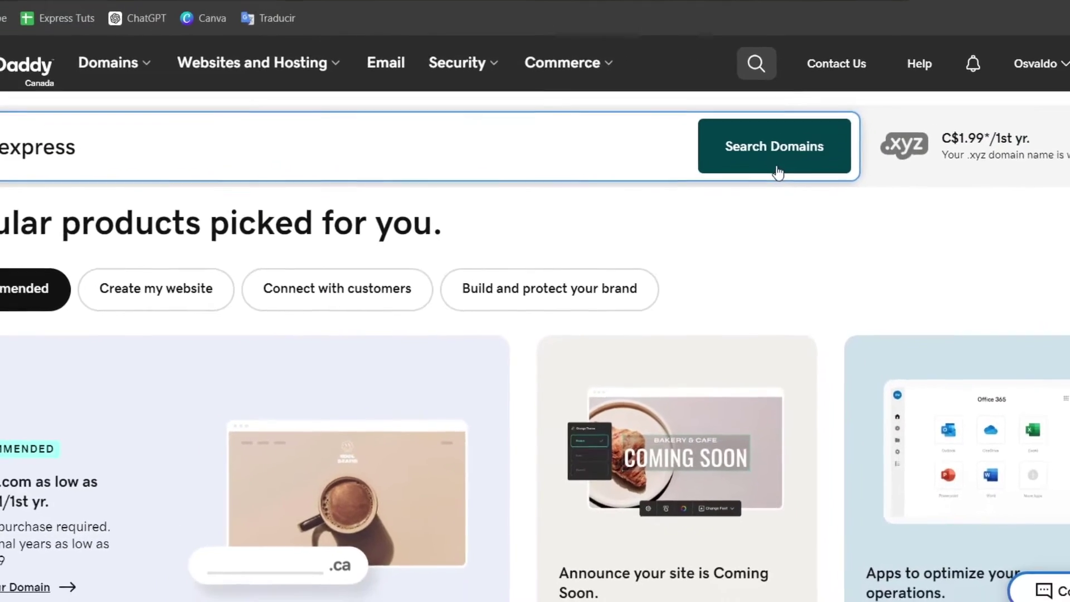
pyautogui.click(803, 155)
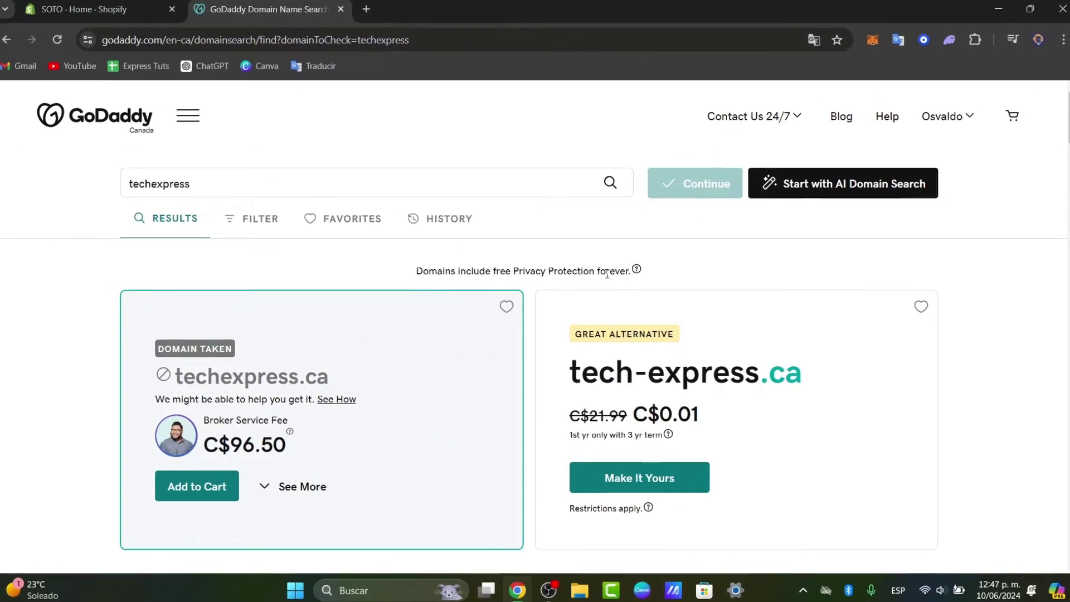
pyautogui.scroll(-10, 606, 273)
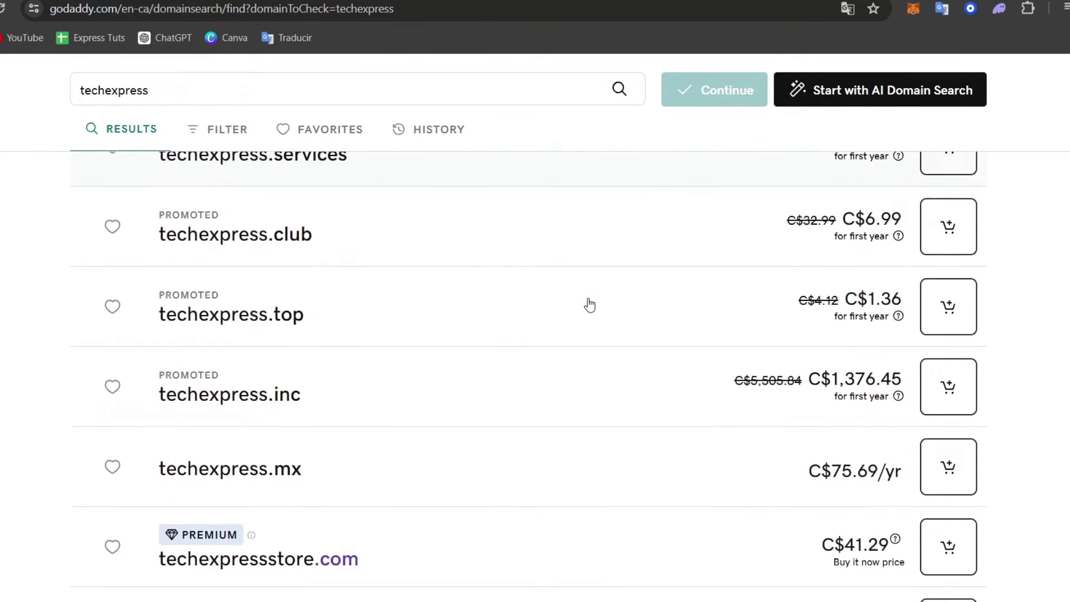
pyautogui.scroll(-1, 590, 305)
pyautogui.scroll(1, 664, 310)
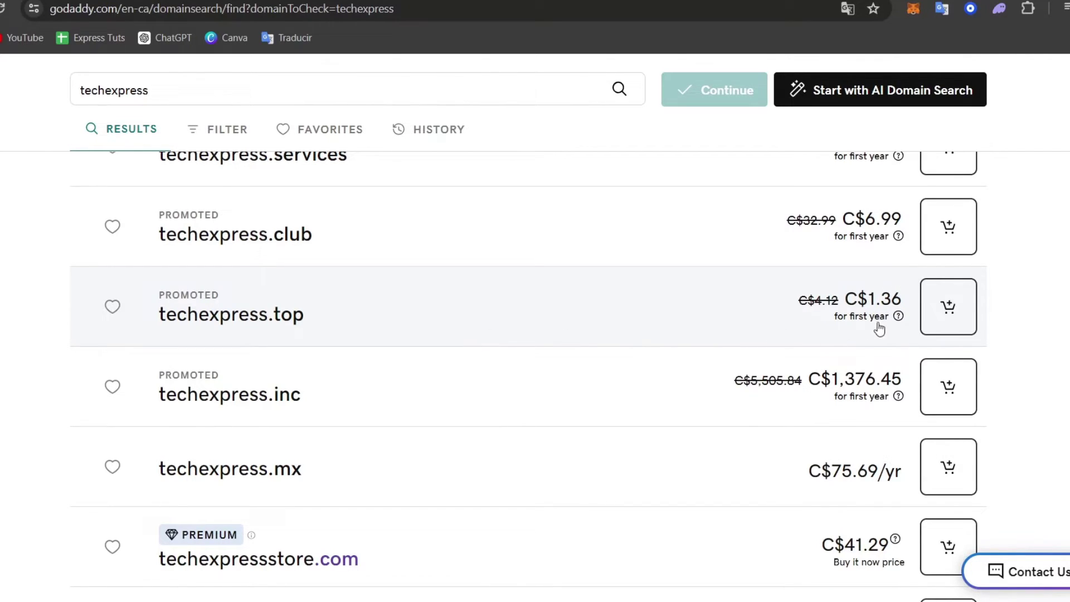
pyautogui.scroll(10, 961, 315)
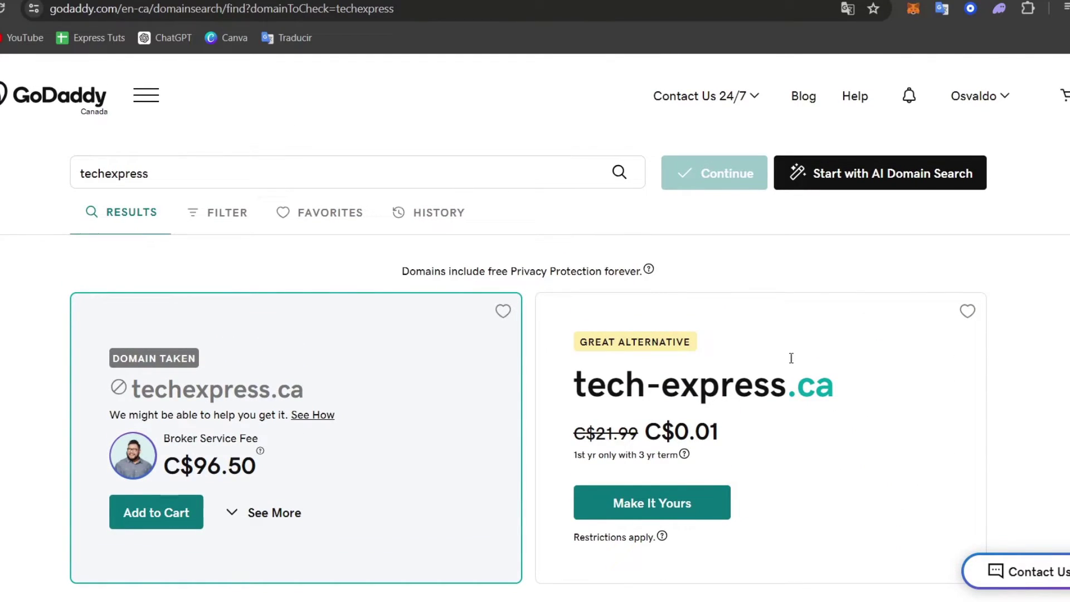
pyautogui.click(1002, 98)
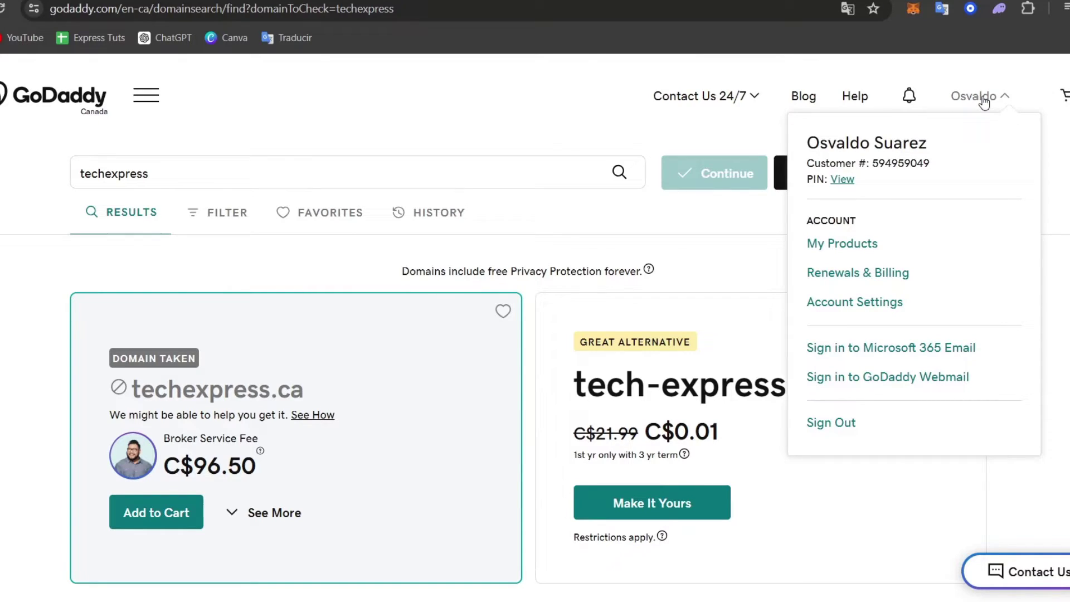
# Step: Go to My Products and manage techexpress.ltd from the Domains list
pyautogui.click(865, 245)
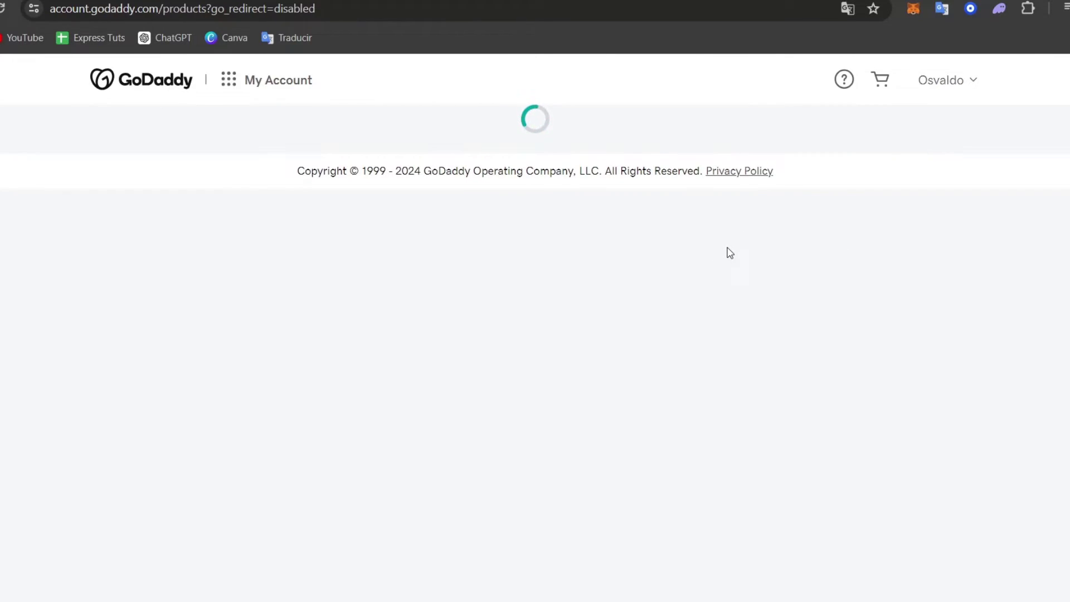
pyautogui.scroll(-3, 586, 330)
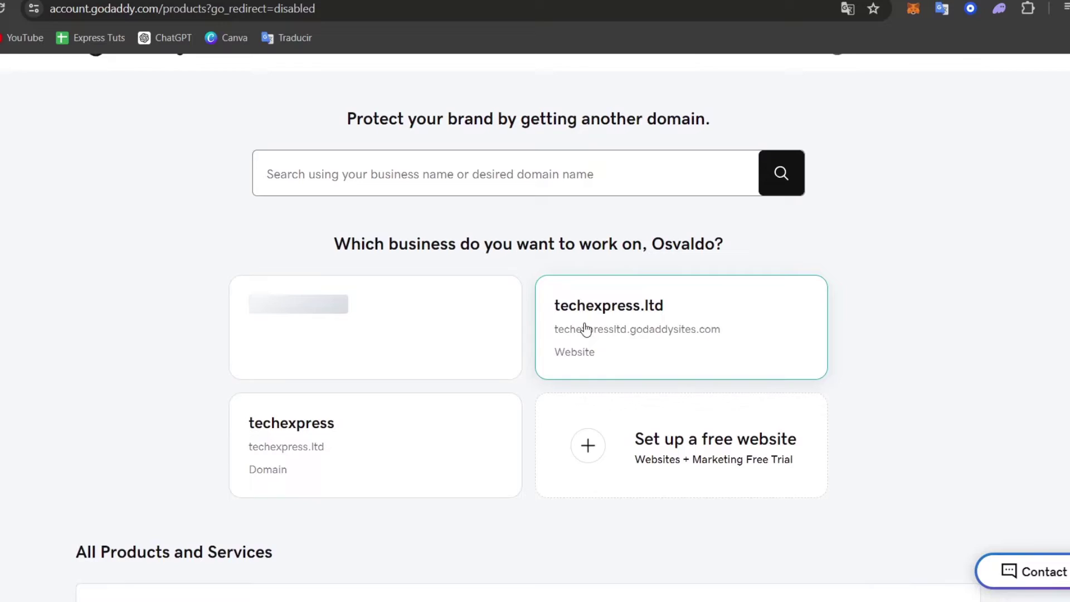
pyautogui.scroll(-3, 568, 344)
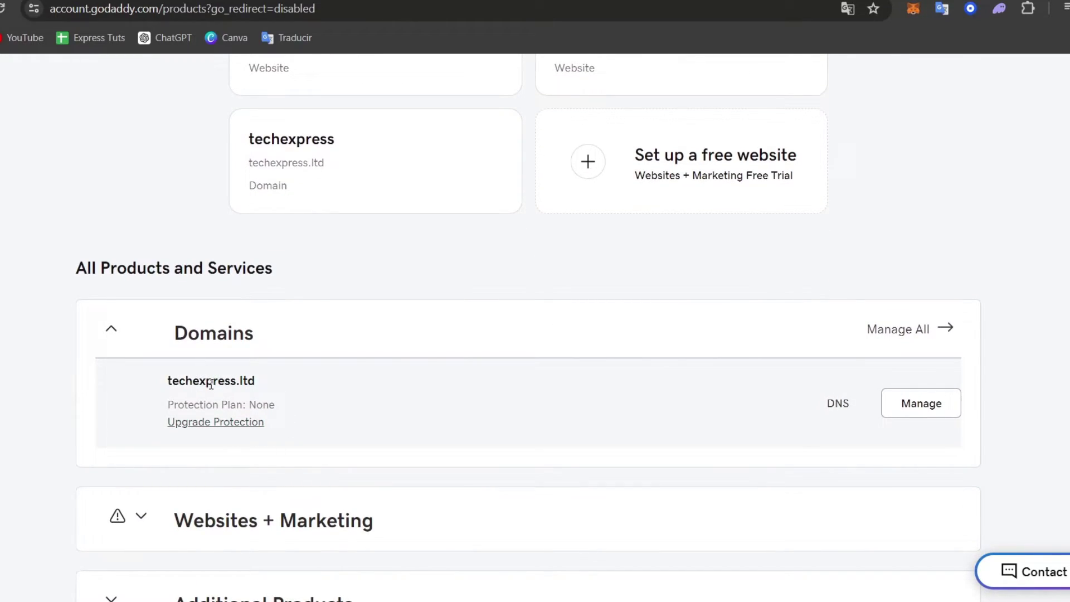
pyautogui.click(954, 410)
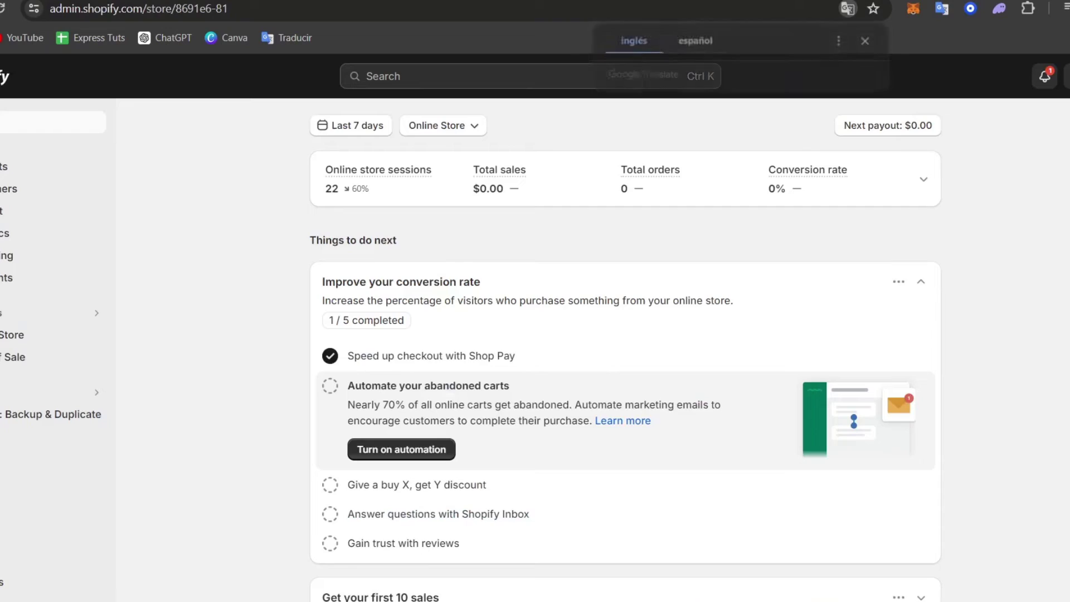
# Step: In the Shopify admin, dismiss the translation popup and alerts, then open the store settings
pyautogui.click(340, 1)
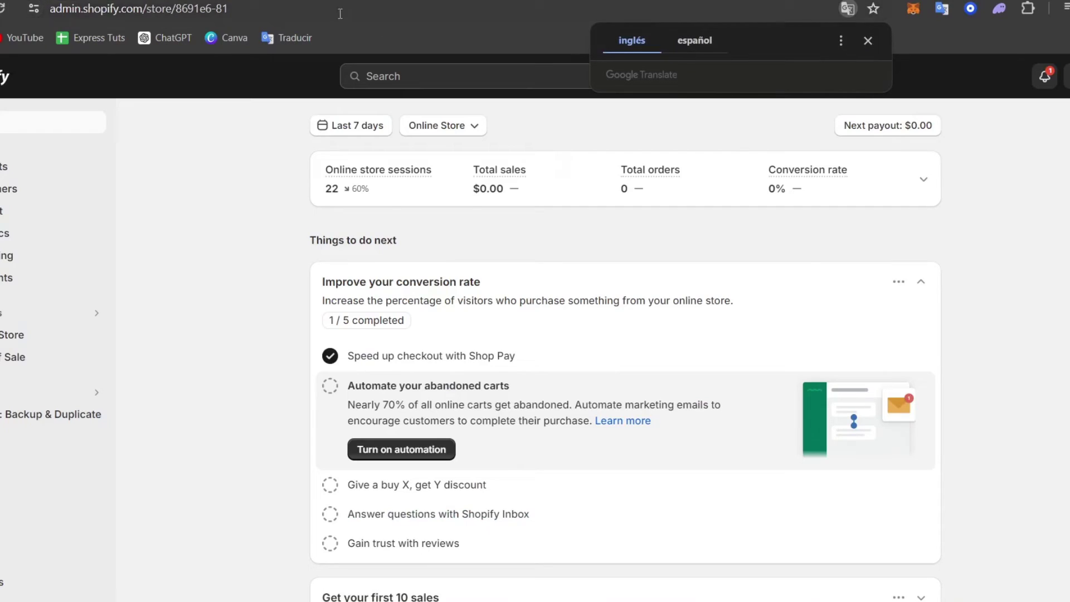
pyautogui.click(869, 43)
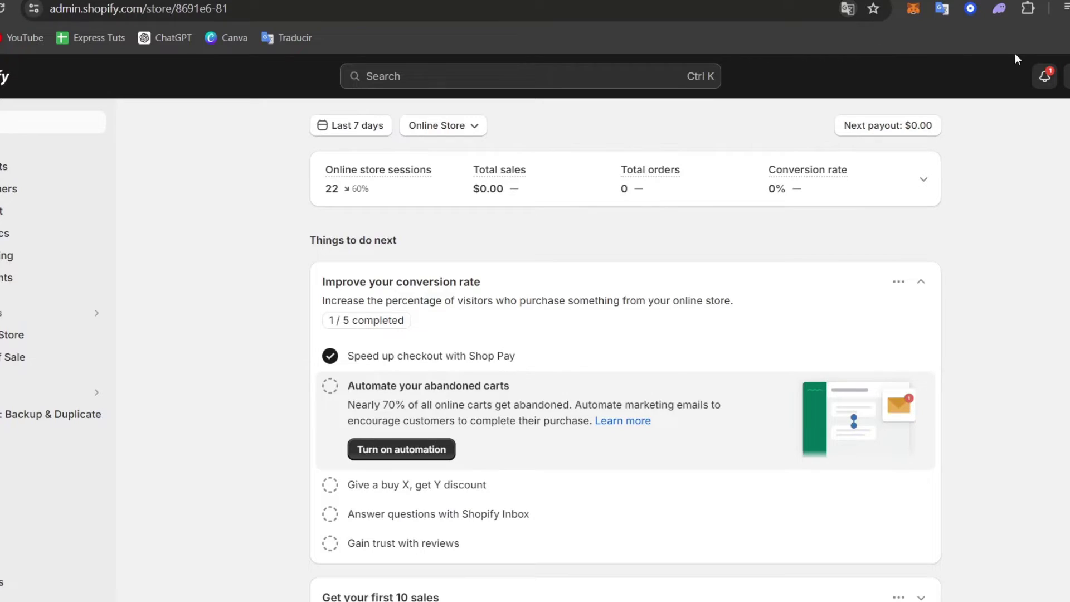
pyautogui.click(1046, 78)
pyautogui.click(1050, 79)
pyautogui.click(6, 586)
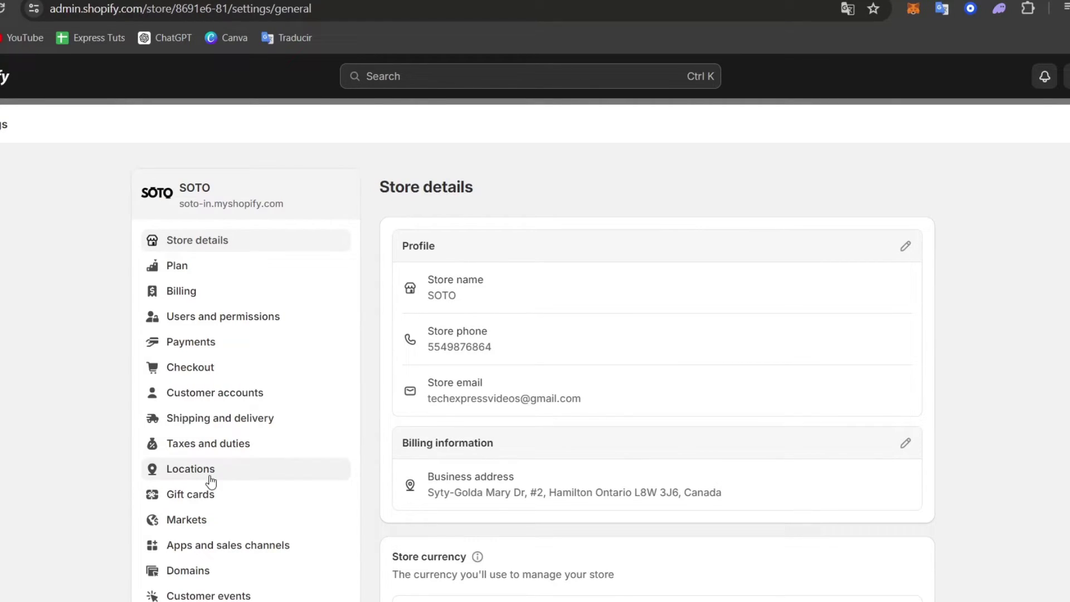
pyautogui.scroll(-5, 259, 292)
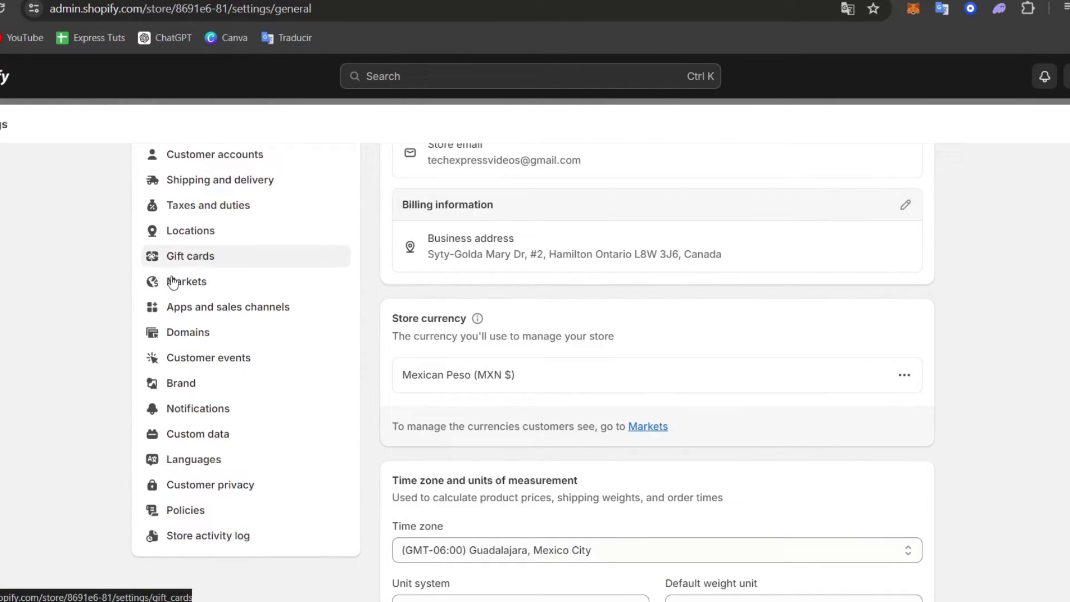
pyautogui.click(240, 334)
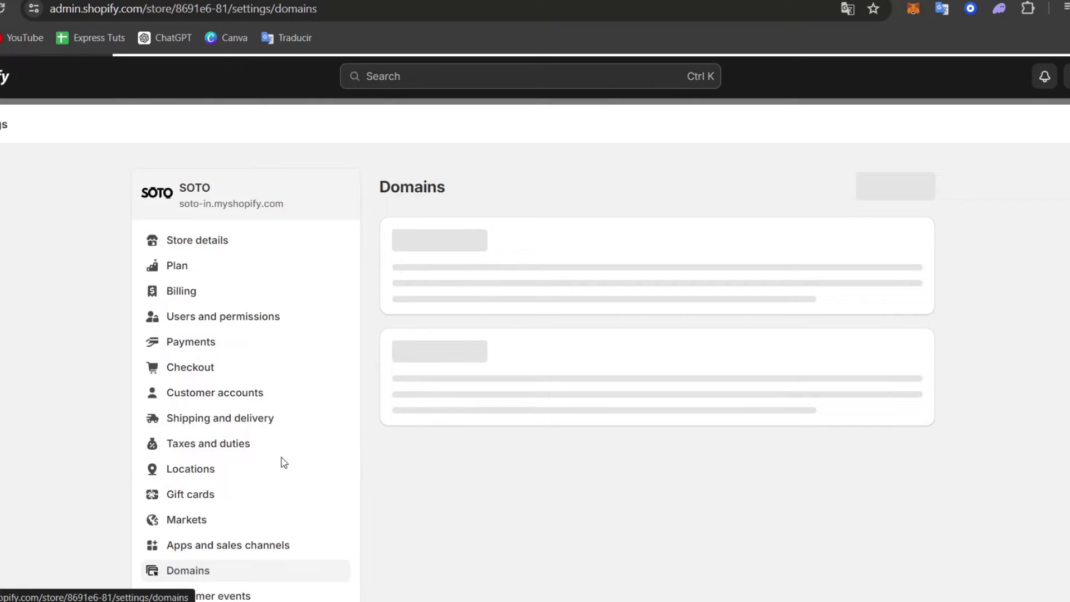
pyautogui.scroll(-2, 721, 442)
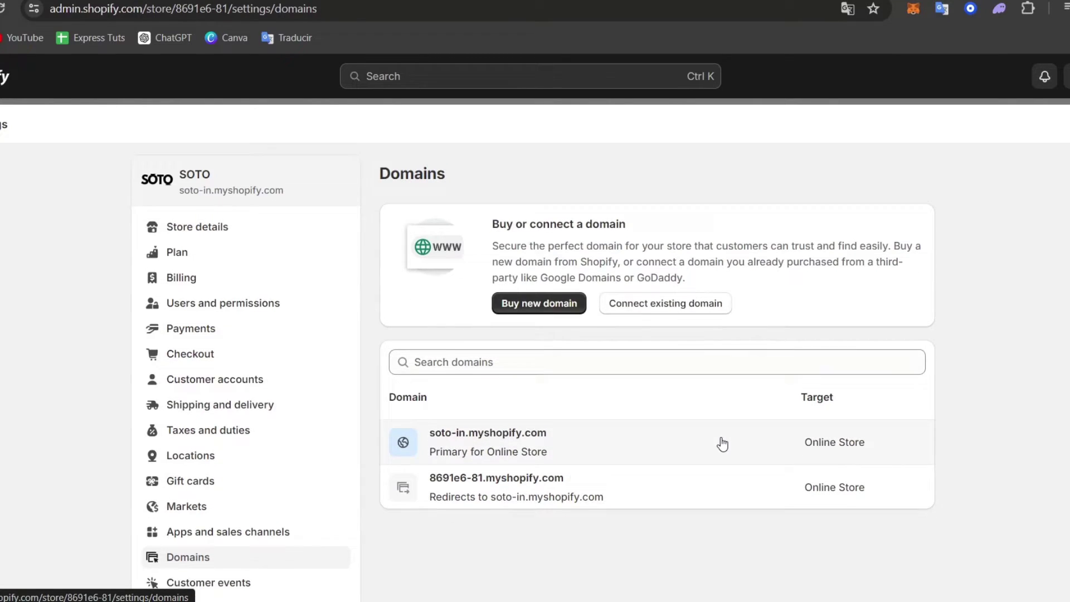
pyautogui.moveTo(427, 421); pyautogui.dragTo(580, 429)
pyautogui.click(620, 434)
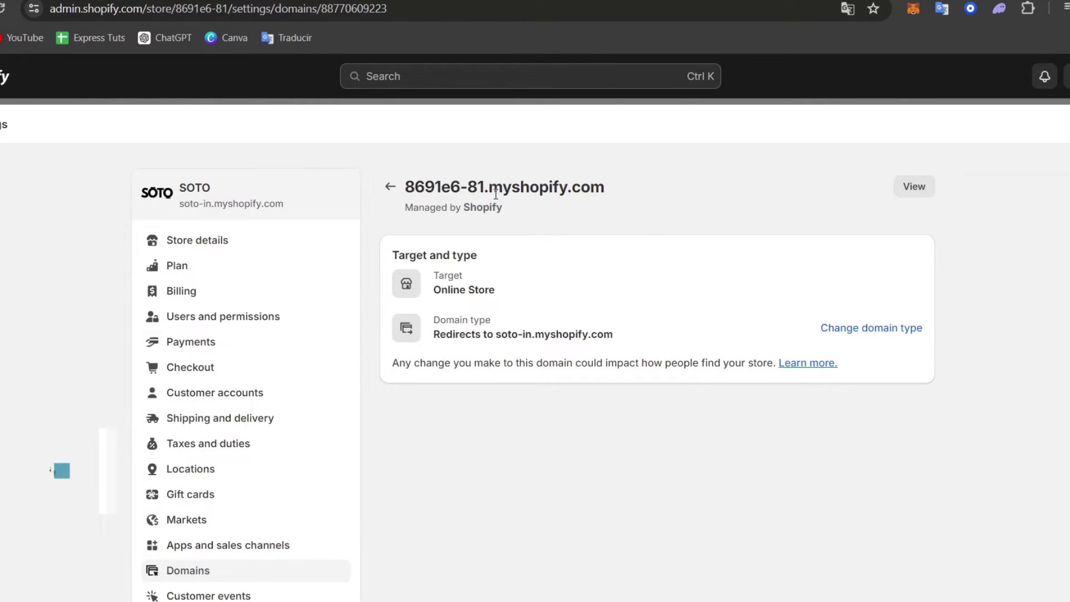
pyautogui.moveTo(489, 188); pyautogui.dragTo(626, 199)
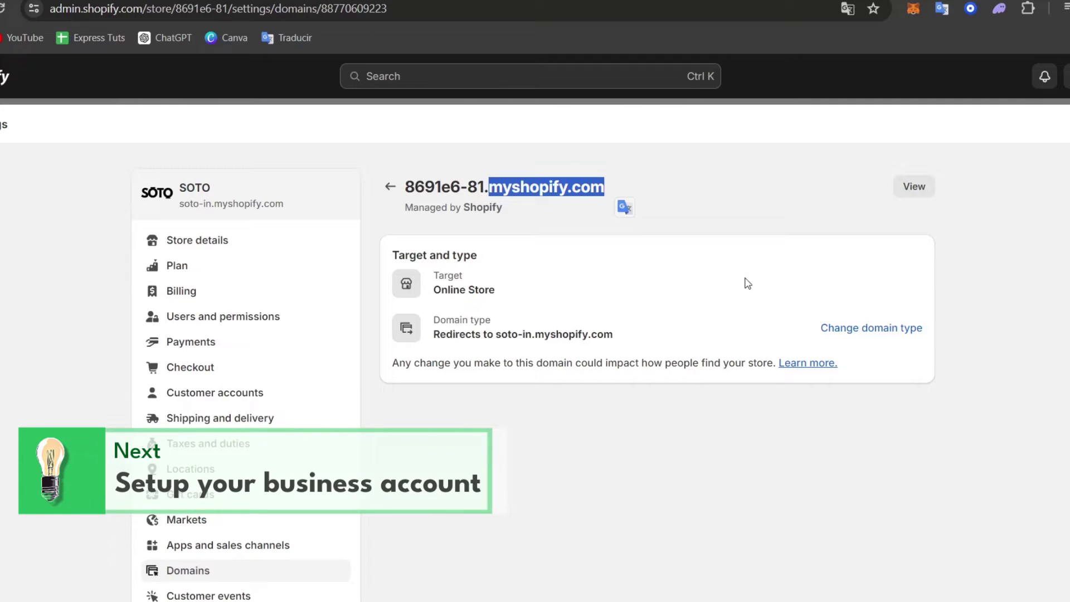
pyautogui.click(391, 183)
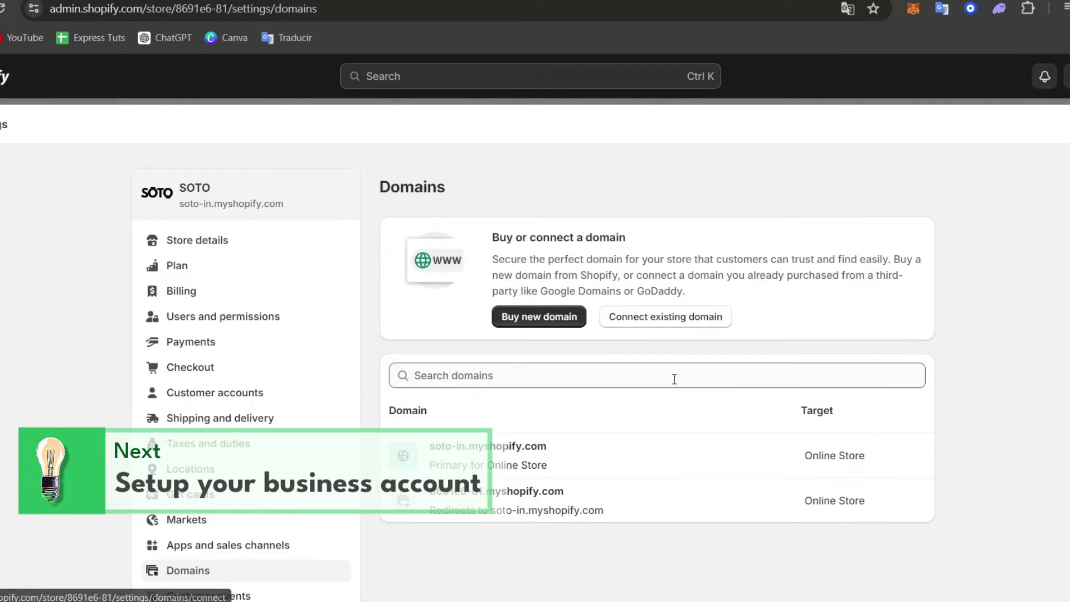
pyautogui.scroll(-3, 673, 394)
pyautogui.scroll(3, 674, 394)
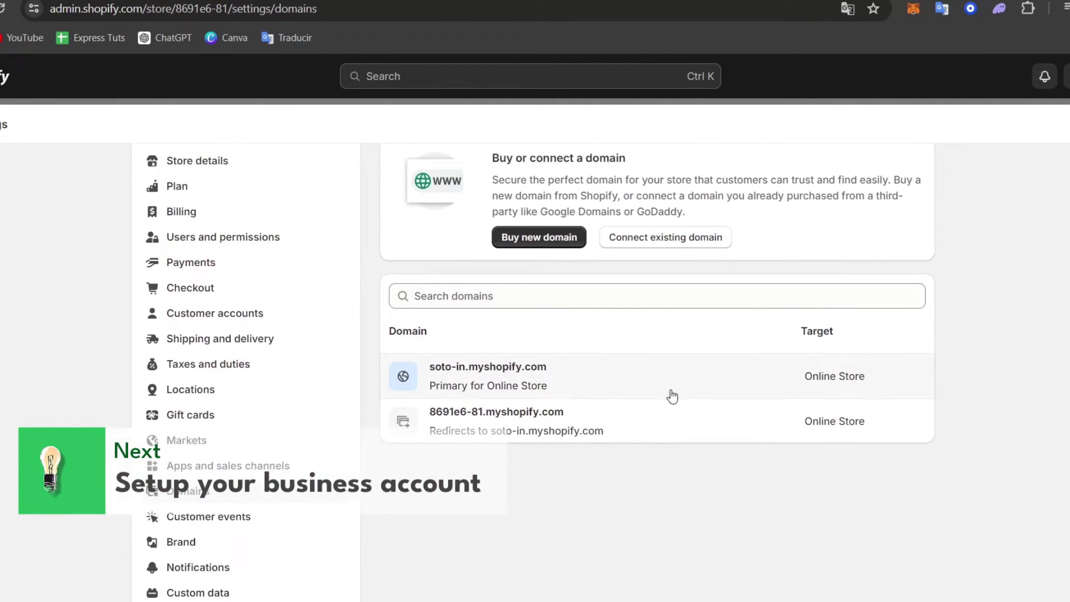
# Step: Paste techexpress.ltd into Shopify's Connect existing domain field
pyautogui.click(707, 316)
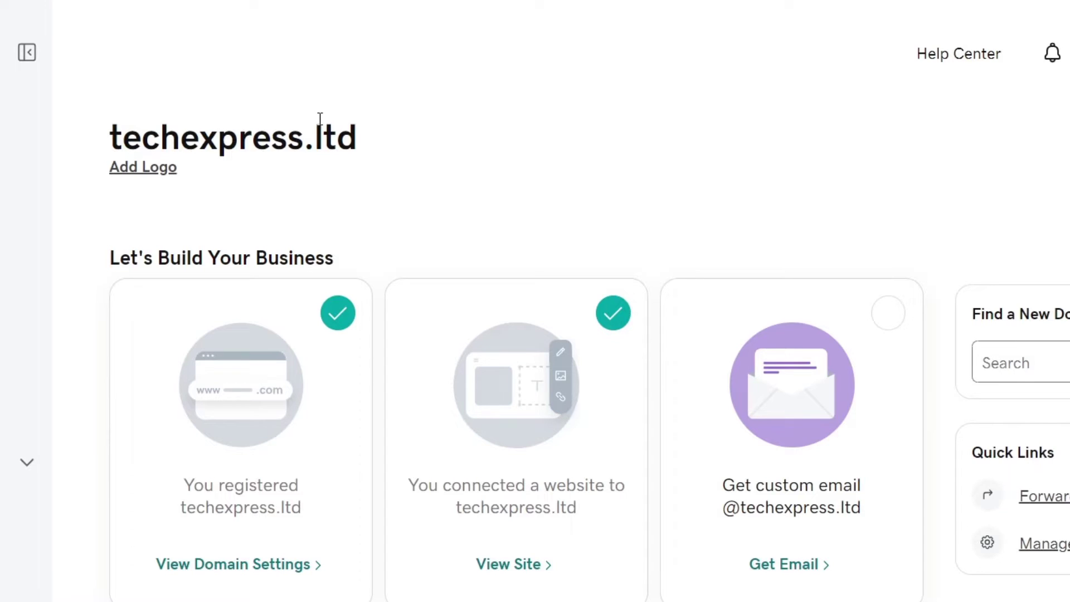
pyautogui.moveTo(380, 148); pyautogui.dragTo(109, 156)
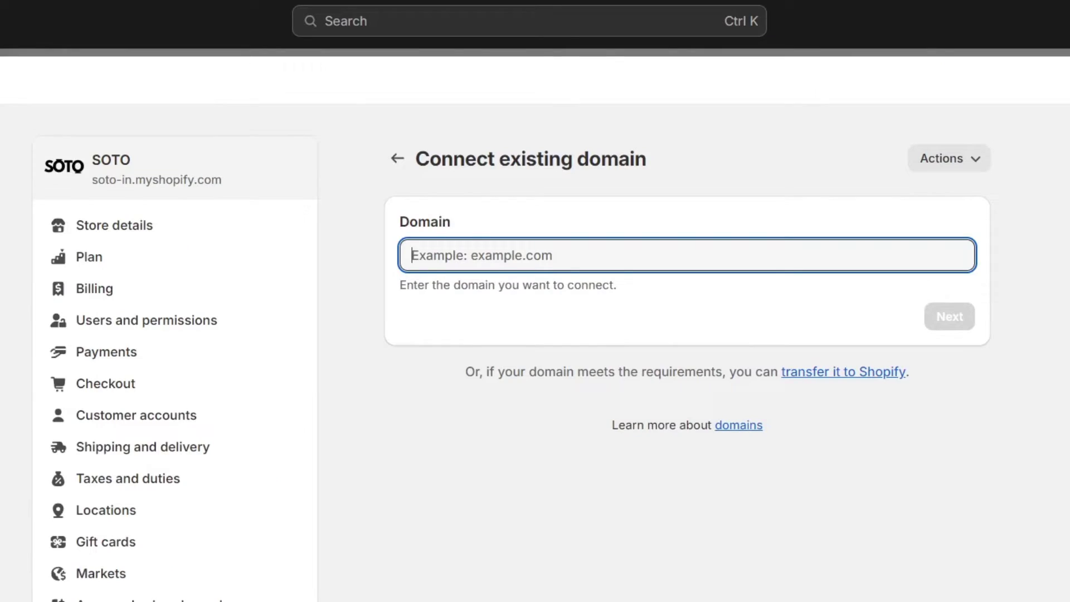
pyautogui.write('techexpress.ltd')
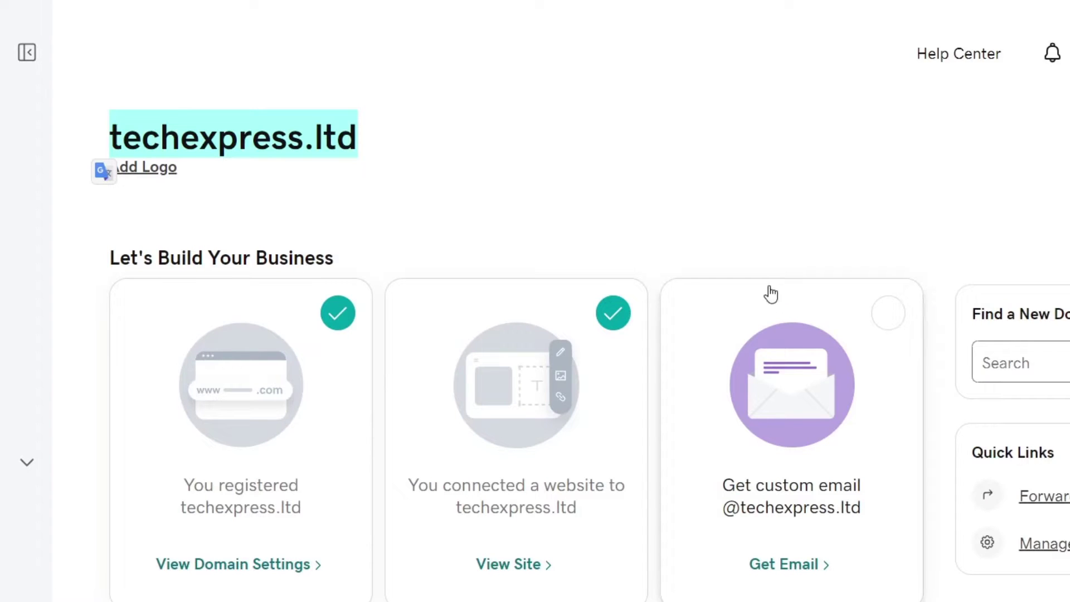
pyautogui.scroll(-6, 683, 243)
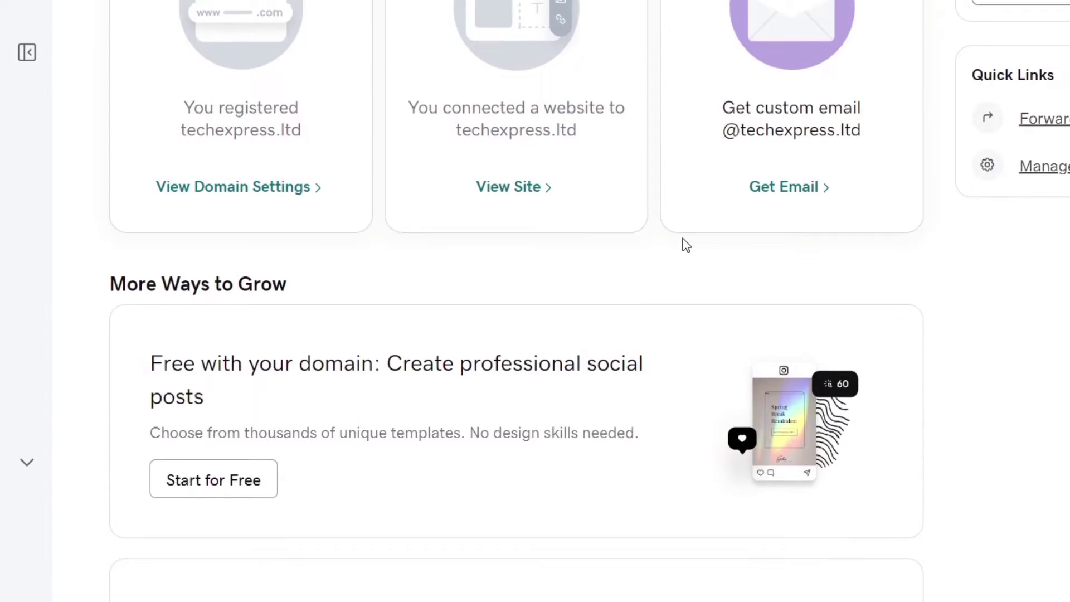
pyautogui.scroll(5, 675, 245)
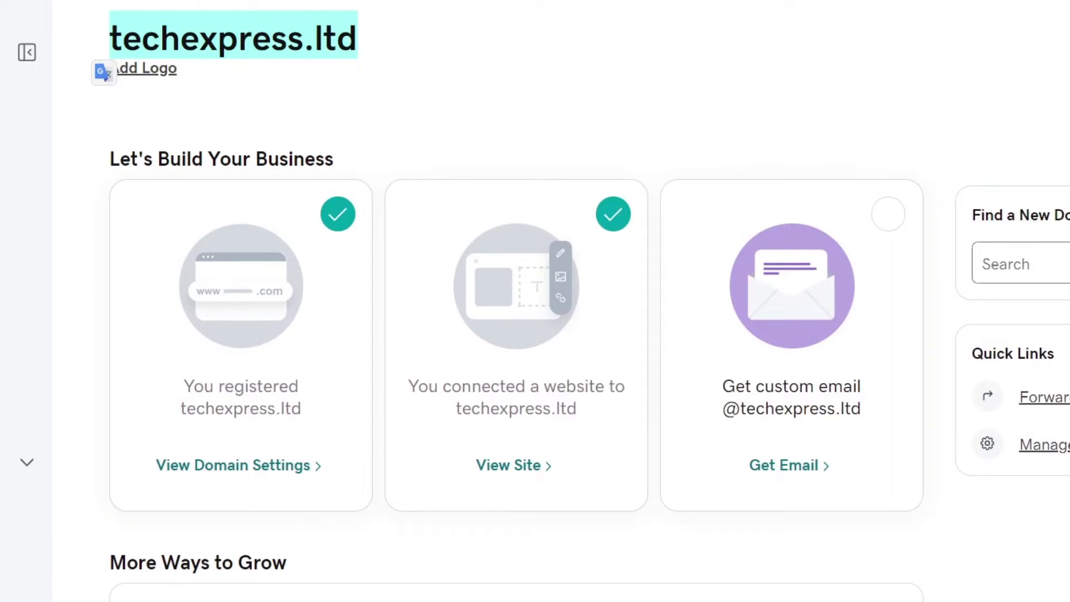
# Step: Scroll the techexpress.ltd dashboard down and open its Manage DNS settings
pyautogui.click(227, 115)
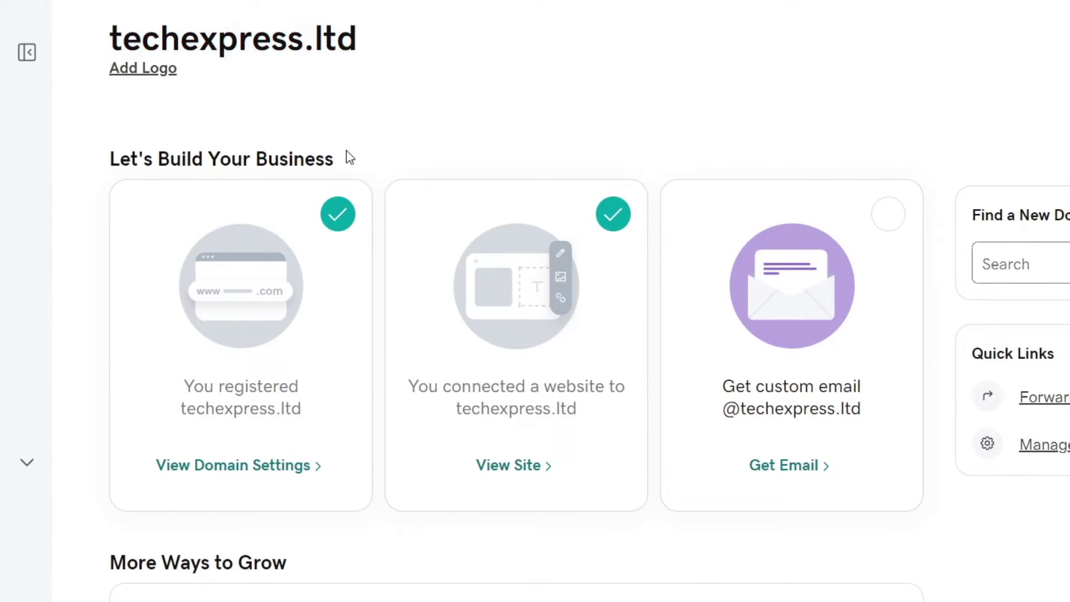
pyautogui.scroll(-2, 349, 158)
pyautogui.scroll(4, 719, 356)
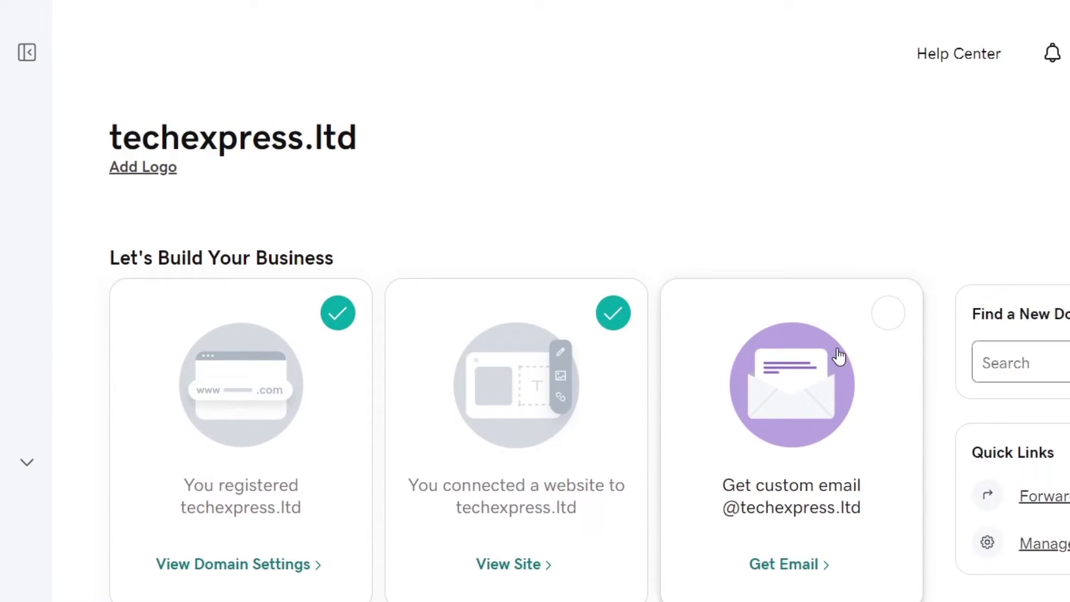
pyautogui.scroll(-20, 814, 421)
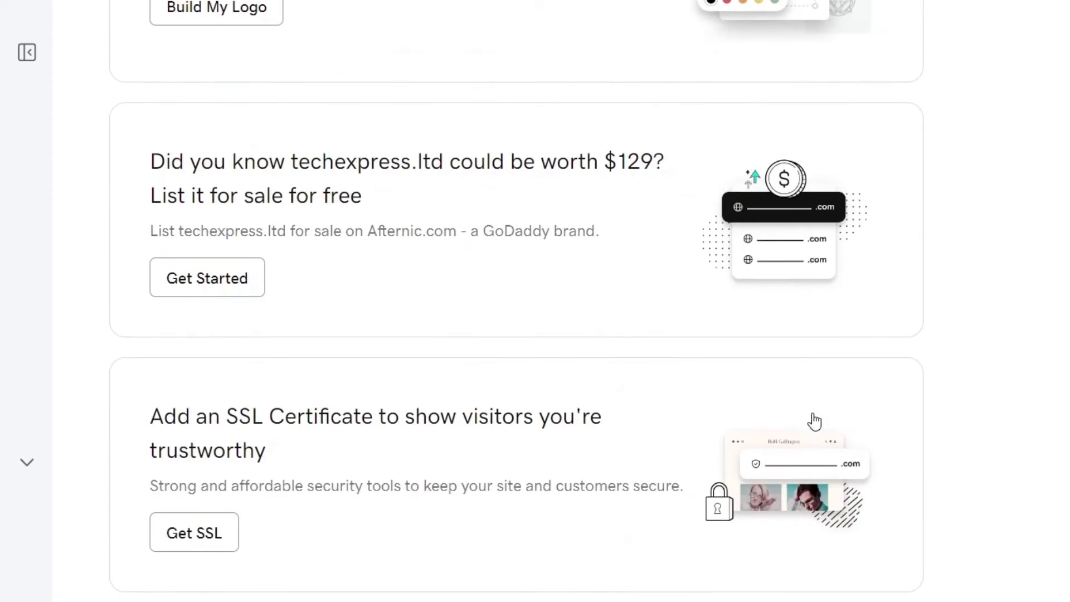
pyautogui.scroll(-11, 814, 421)
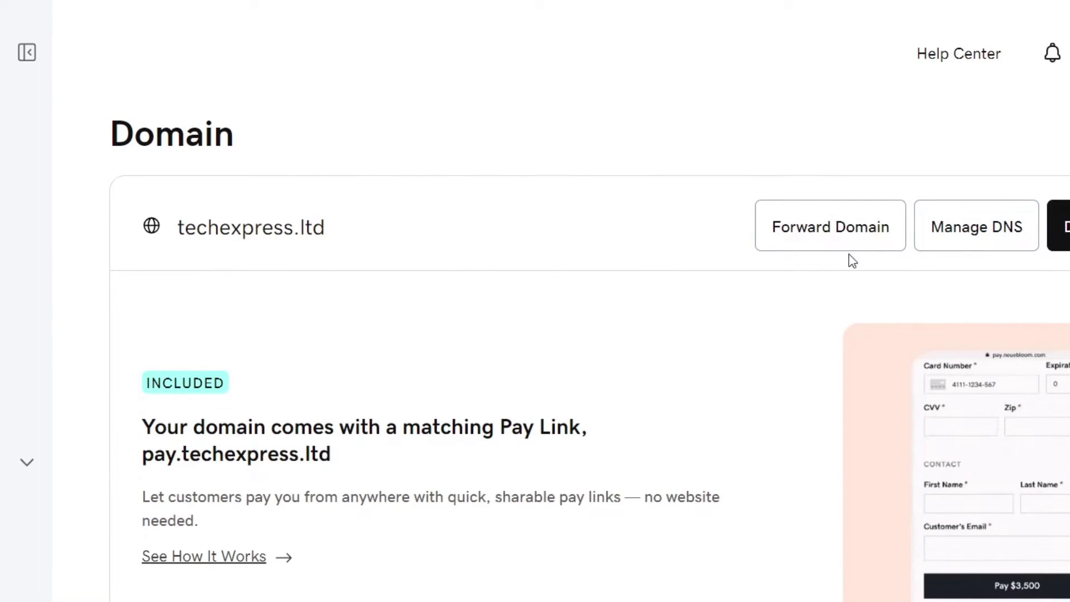
pyautogui.click(1030, 246)
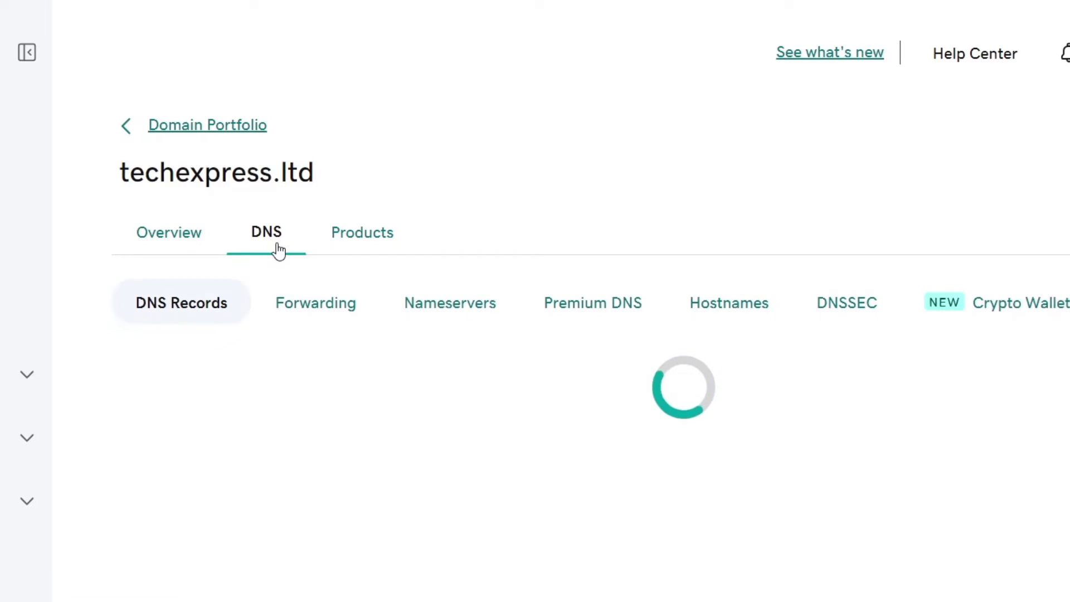
# Step: Delete the acm-validations CNAME record for techexpress.ltd
pyautogui.scroll(-6, 437, 366)
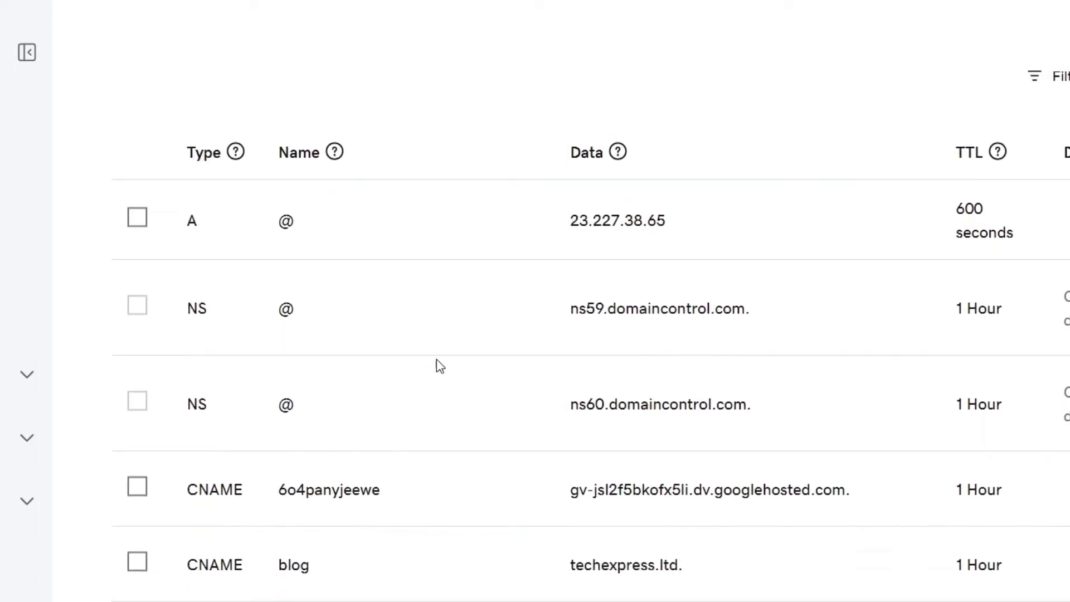
pyautogui.scroll(-6, 440, 366)
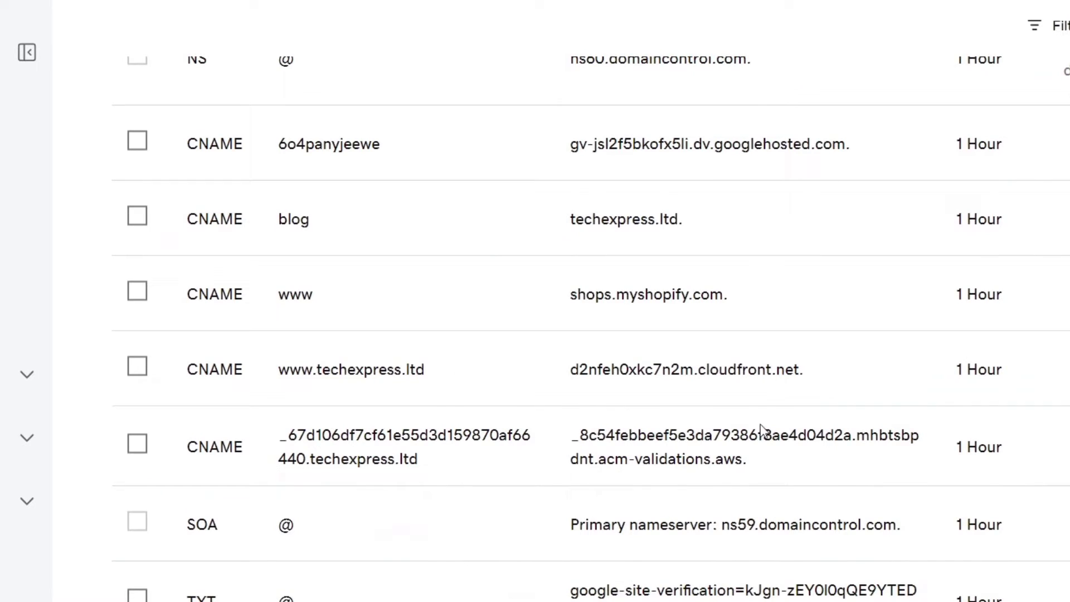
pyautogui.click(1066, 444)
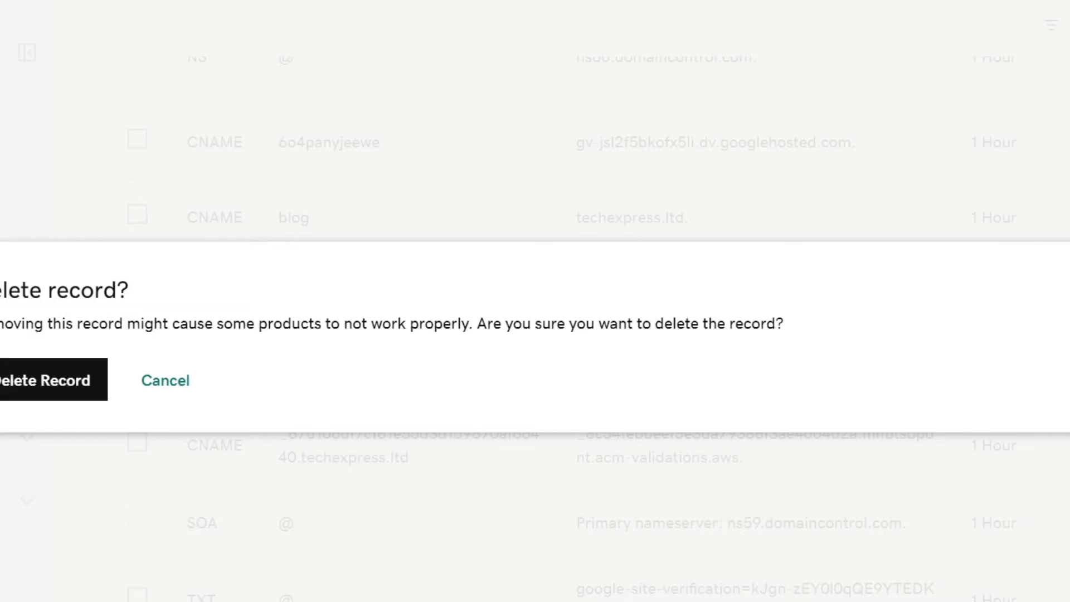
pyautogui.click(42, 387)
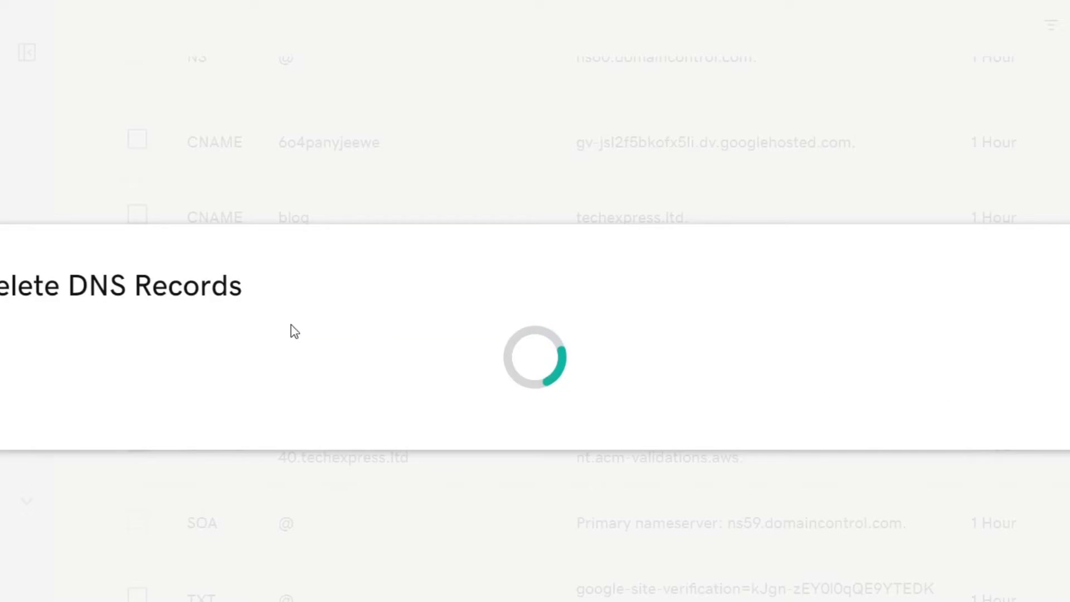
# Step: Bulk-delete the 6o4panyjeewe, blog and www CNAME records and the 23.227.38.65 A record
pyautogui.scroll(-6, 903, 429)
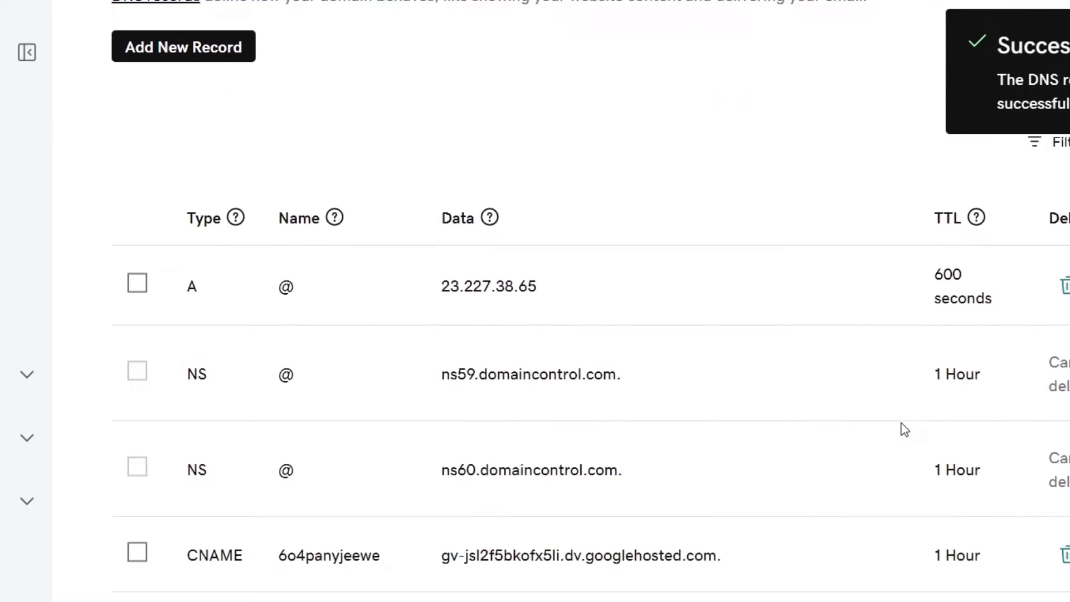
pyautogui.scroll(-3, 784, 442)
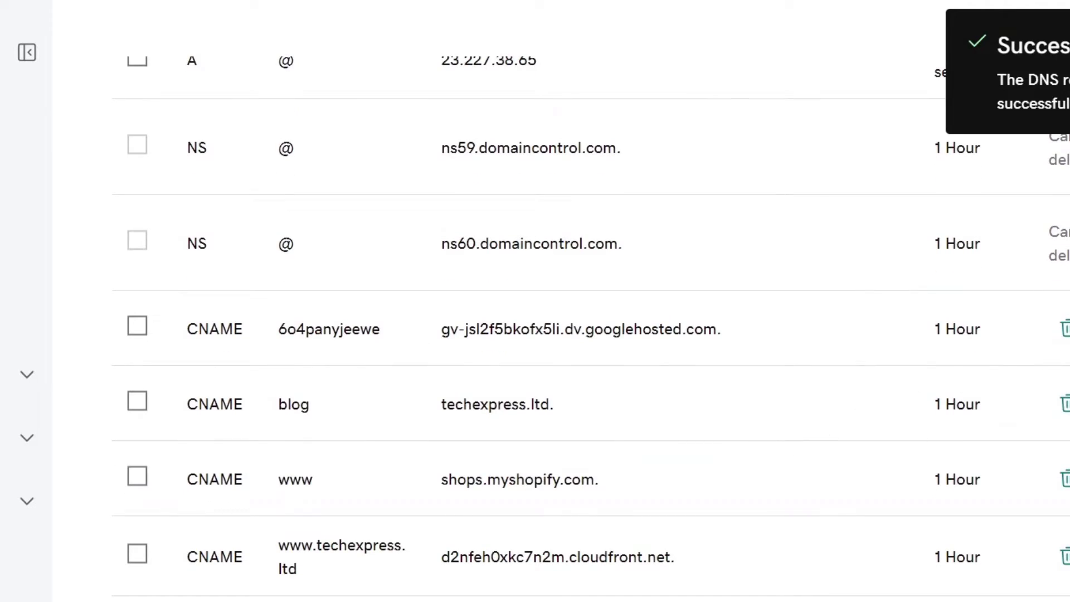
pyautogui.click(138, 328)
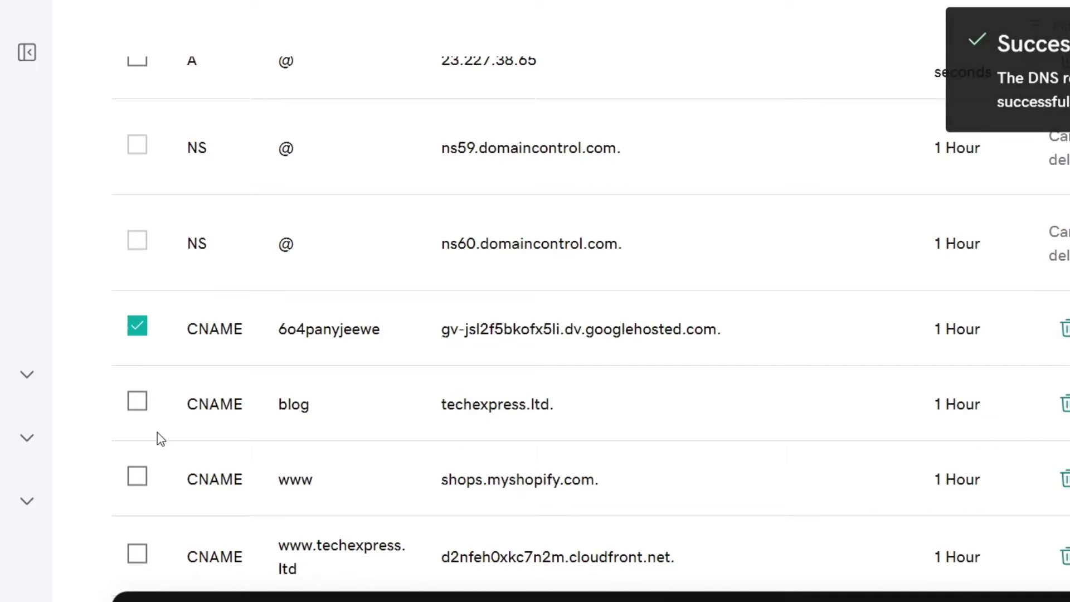
pyautogui.click(142, 407)
pyautogui.scroll(-2, 214, 405)
pyautogui.scroll(-2, 146, 473)
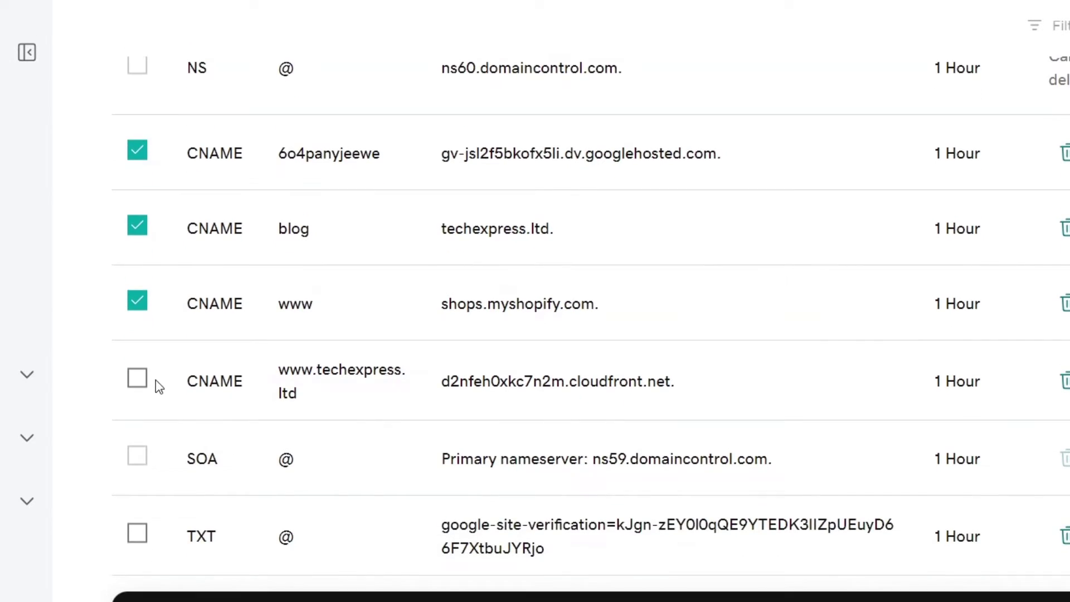
pyautogui.click(140, 384)
pyautogui.scroll(8, 182, 382)
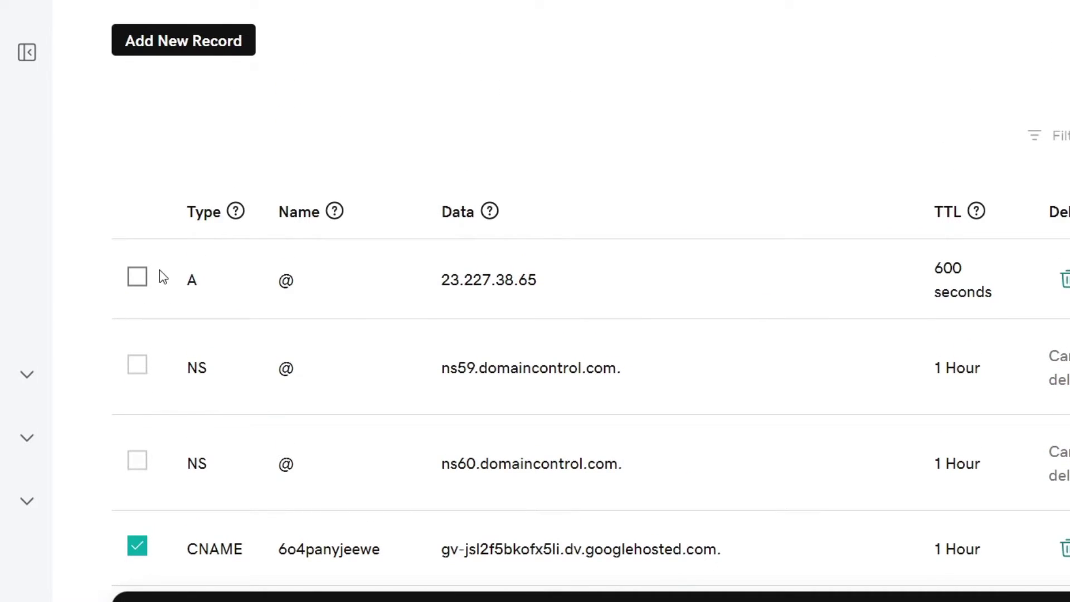
pyautogui.click(139, 278)
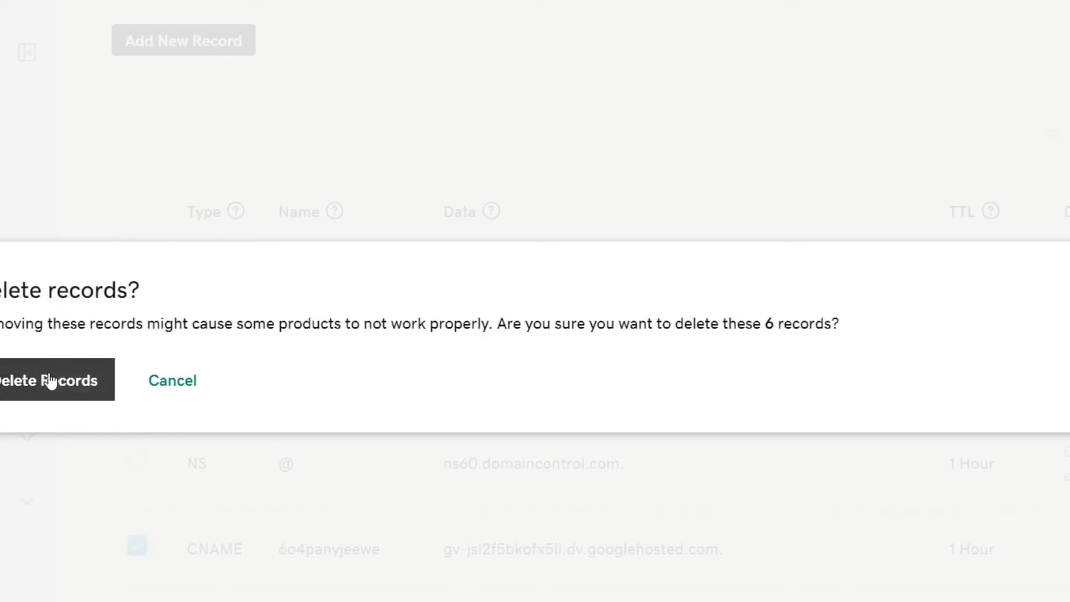
pyautogui.click(49, 374)
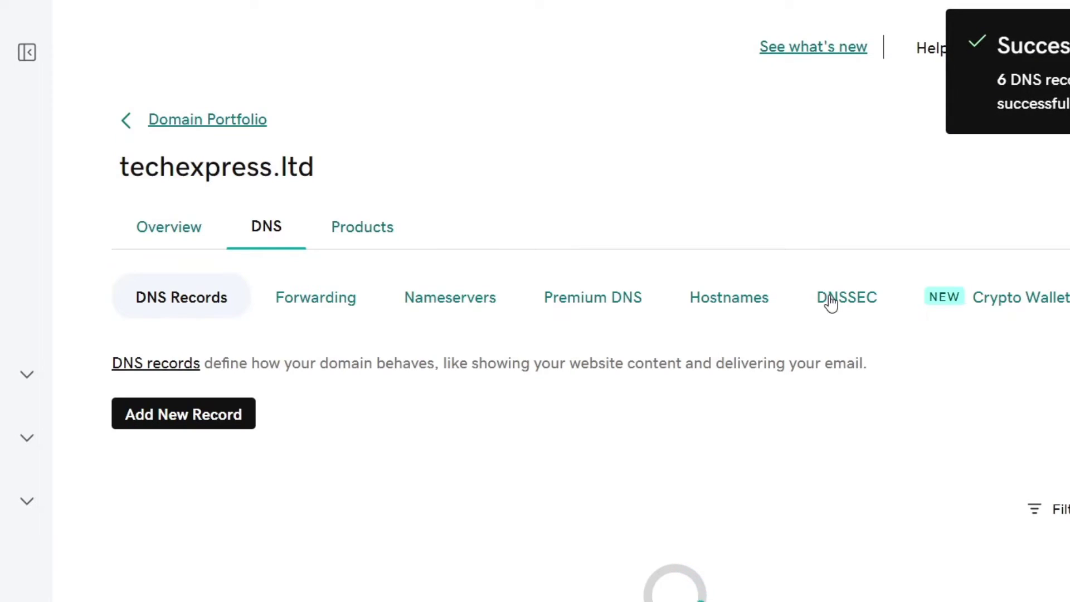
pyautogui.scroll(-3, 556, 361)
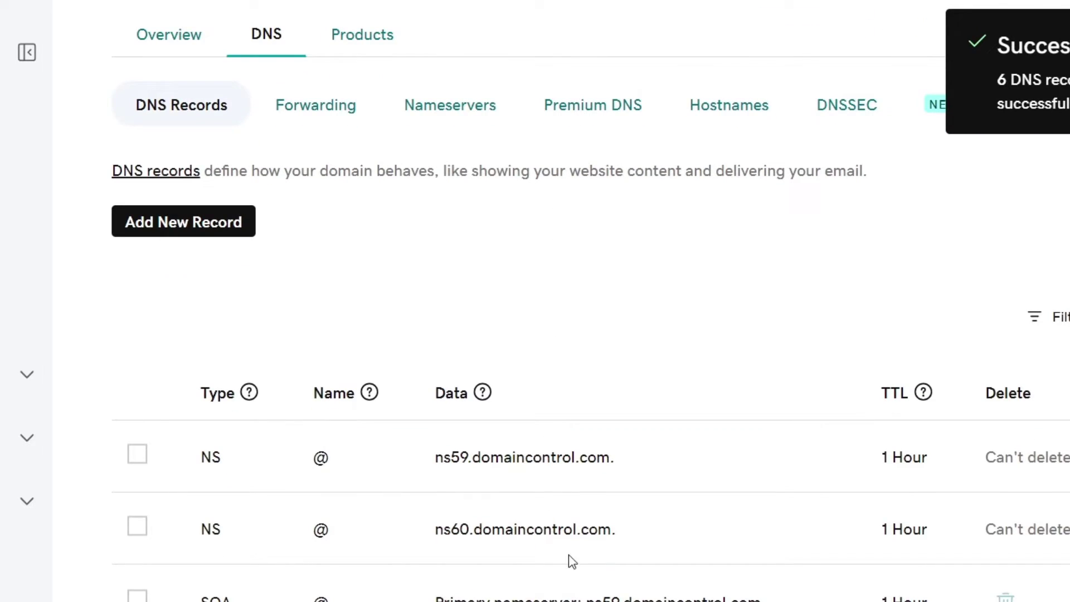
pyautogui.moveTo(226, 597); pyautogui.dragTo(231, 597)
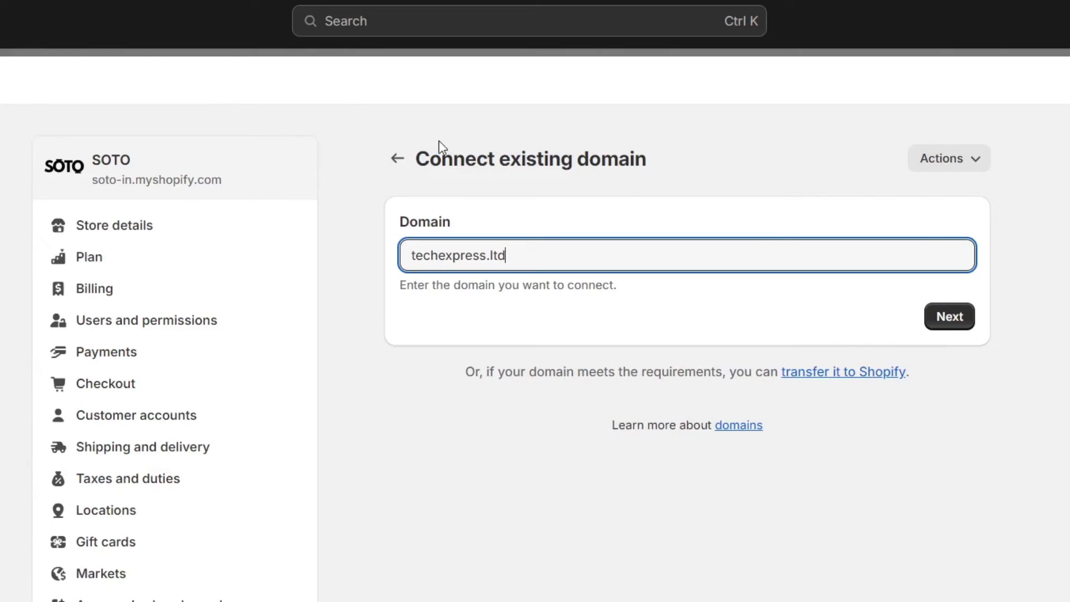
# Step: Submit techexpress.ltd in Shopify and verify the connection, which reports incomplete
pyautogui.click(949, 316)
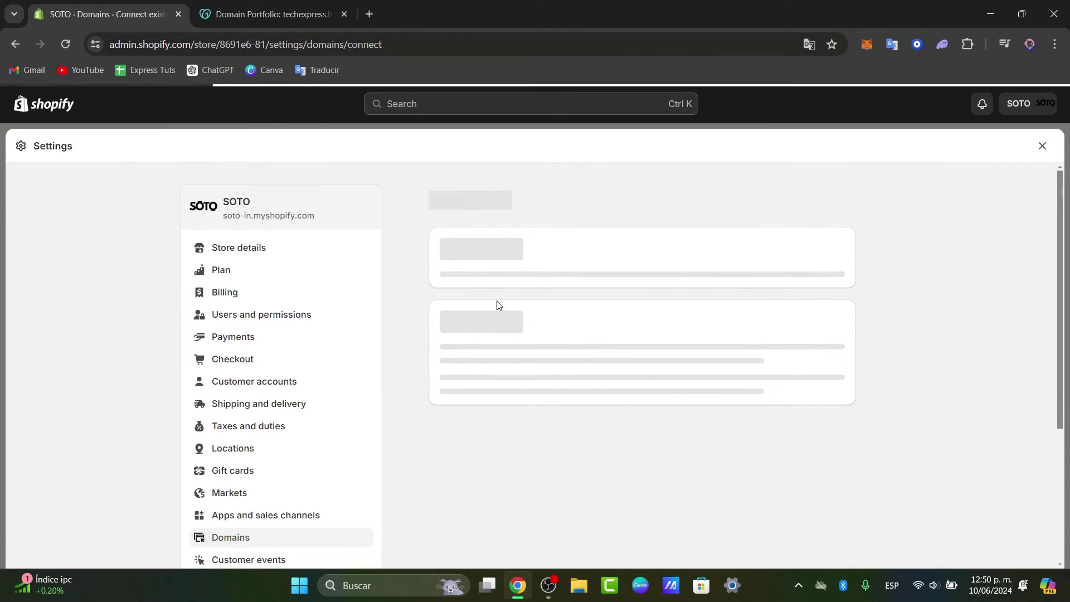
pyautogui.moveTo(531, 194); pyautogui.dragTo(653, 199)
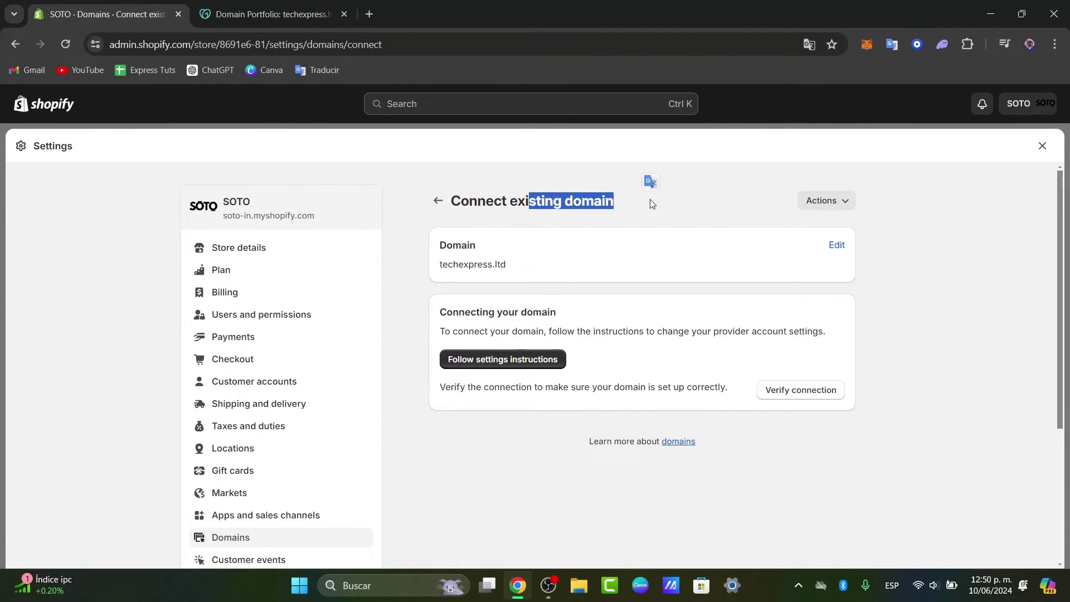
pyautogui.click(637, 222)
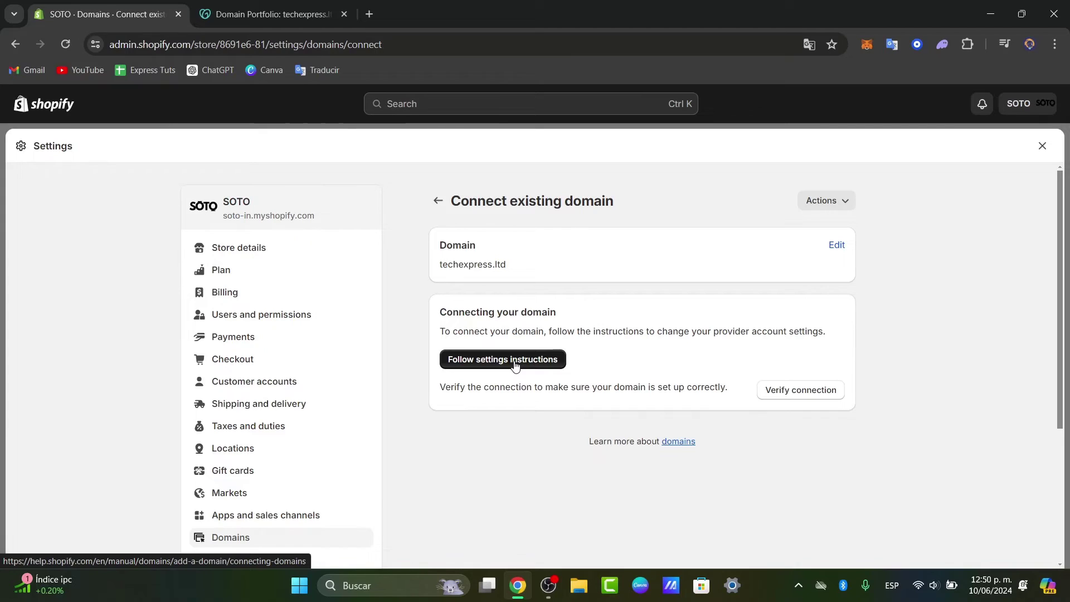
pyautogui.click(829, 394)
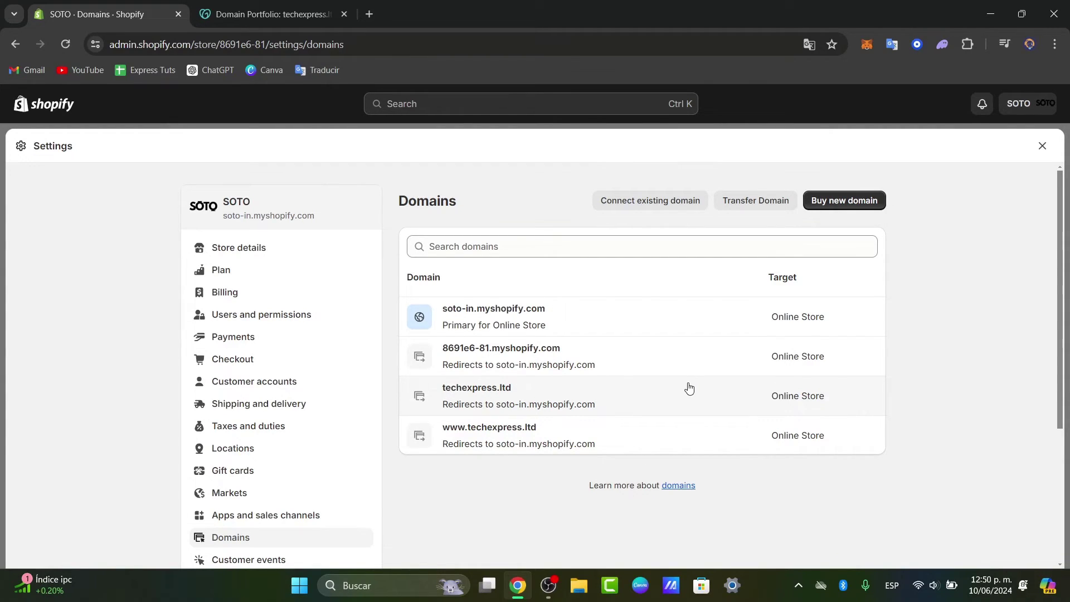
# Step: Find Shopify's required values: A record 23.227.38.65 and www CNAME shops.myshopify.com
pyautogui.click(619, 393)
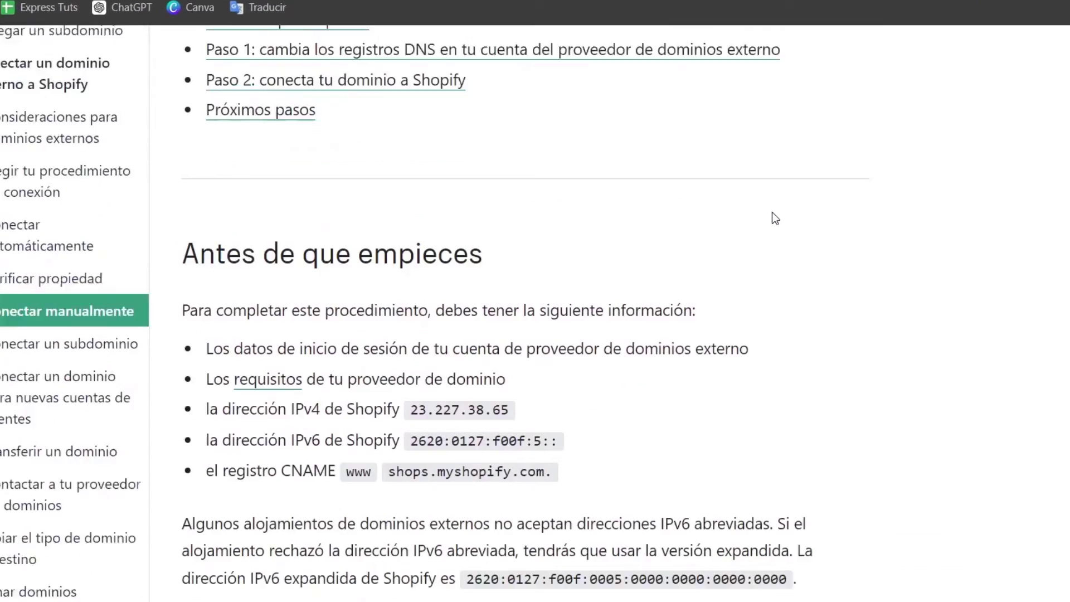
pyautogui.scroll(-3, 775, 217)
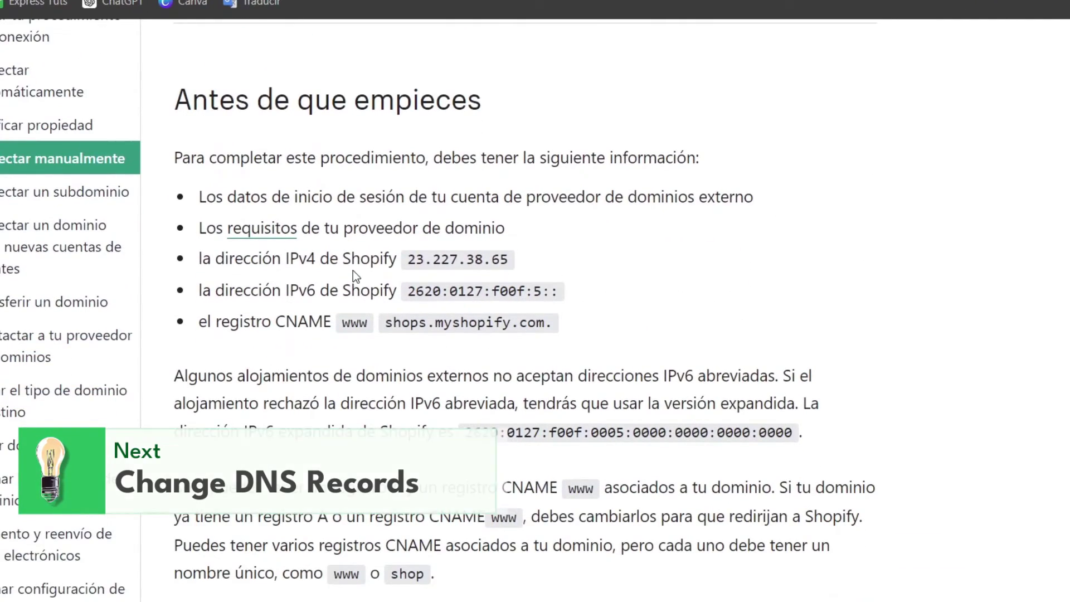
pyautogui.moveTo(276, 322); pyautogui.dragTo(584, 326)
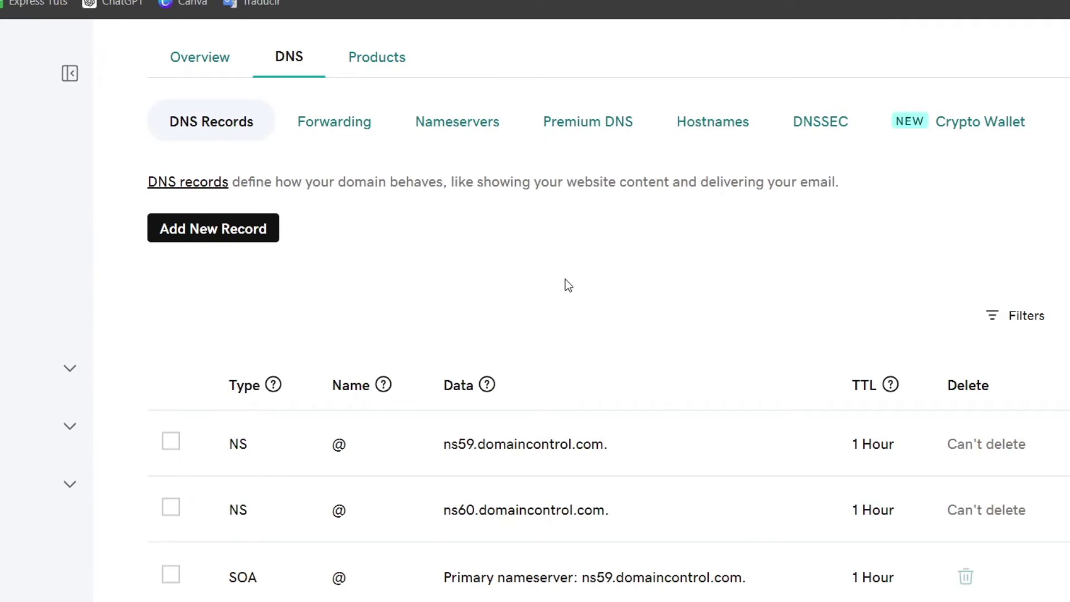
# Step: Add and save a CNAME record named www with value shops.myshopify.com
pyautogui.click(234, 237)
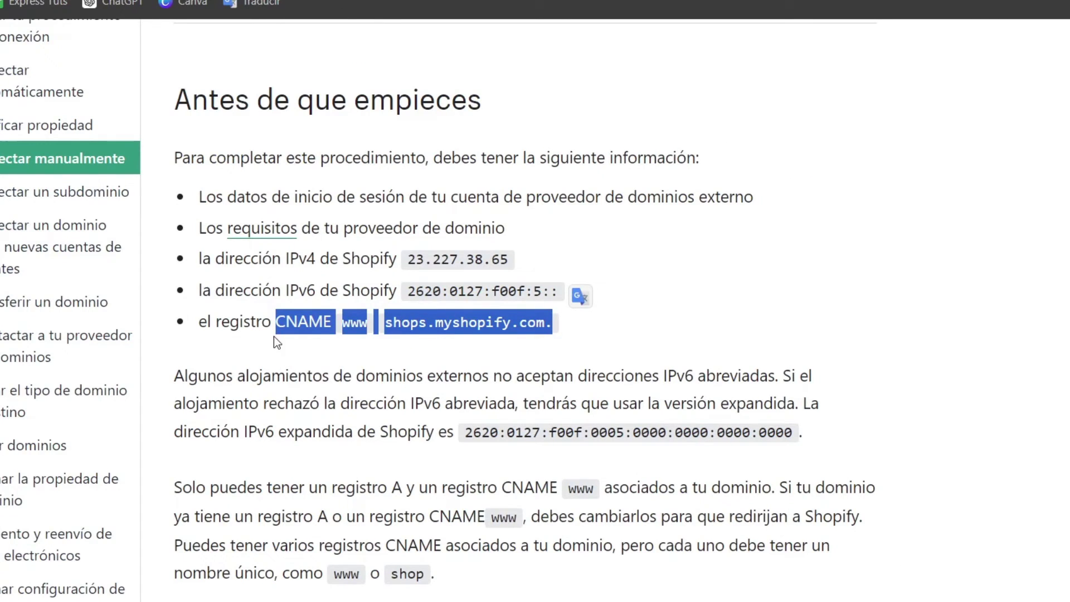
pyautogui.click(273, 336)
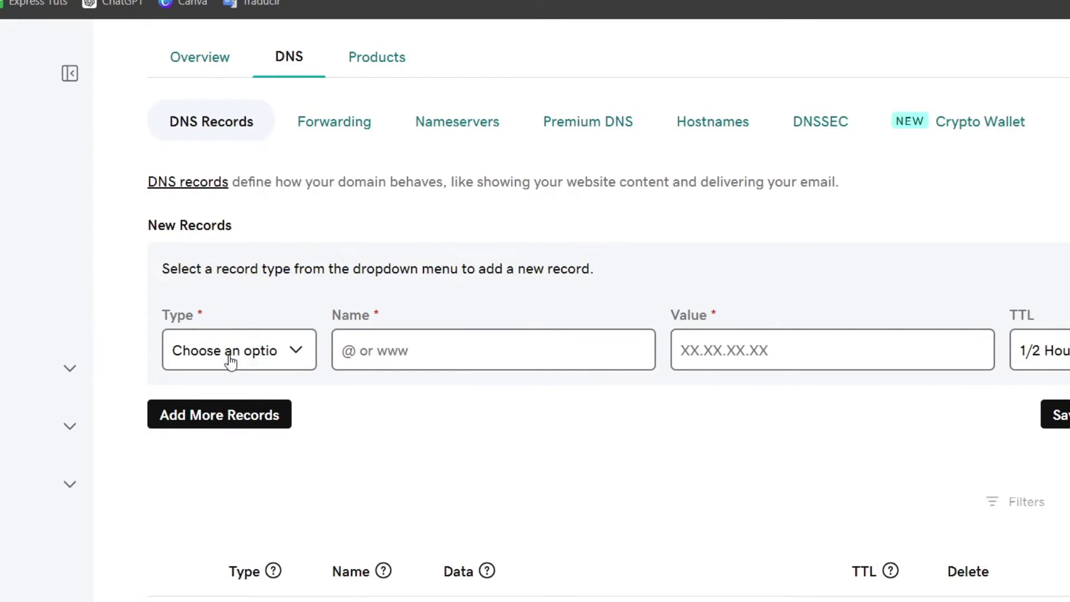
pyautogui.click(230, 357)
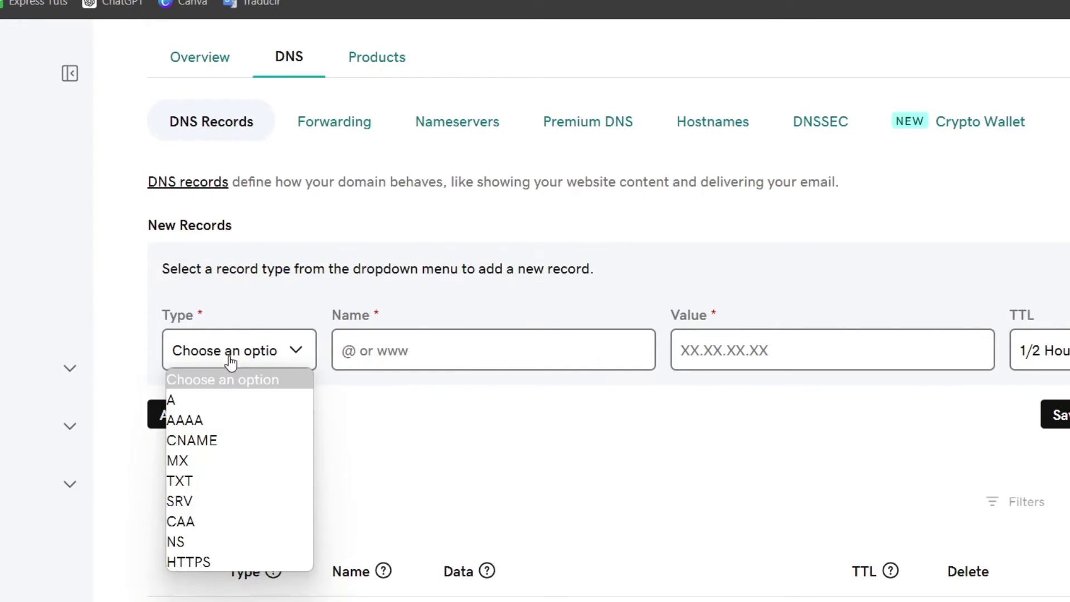
pyautogui.click(236, 440)
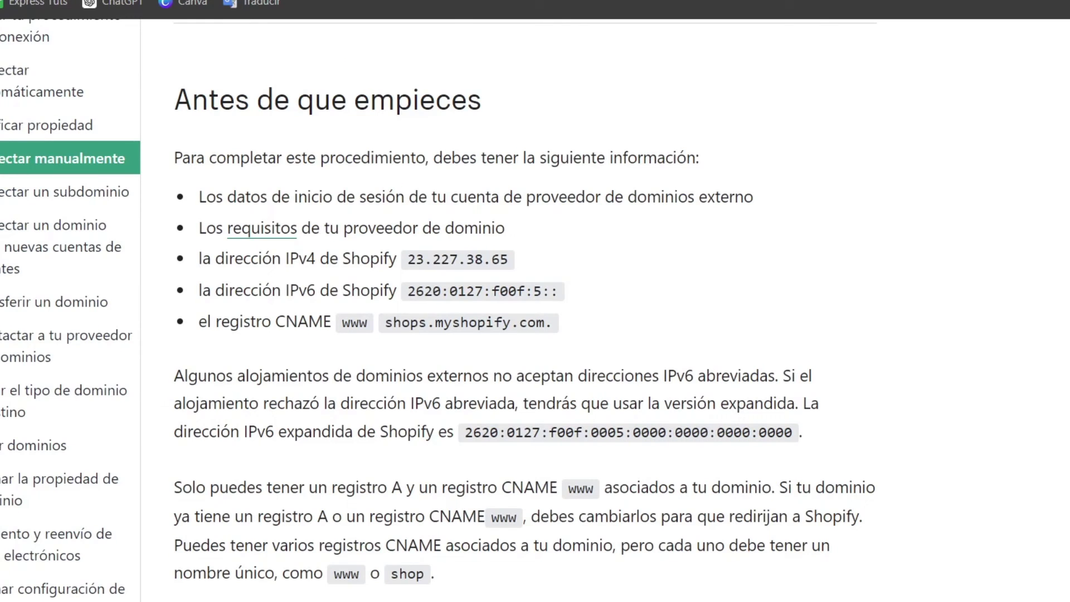
pyautogui.doubleClick(359, 328)
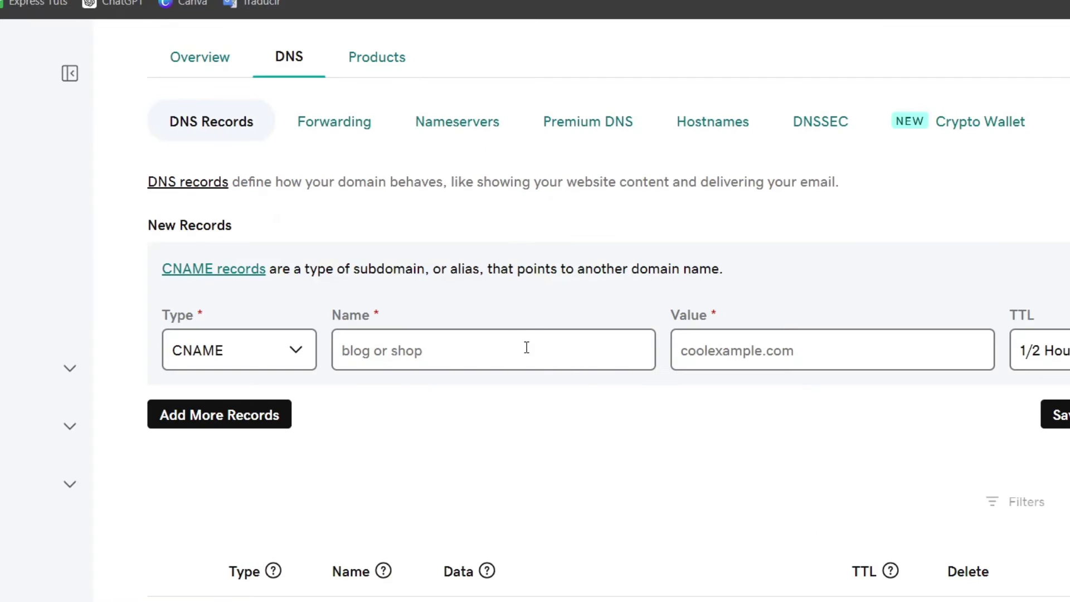
pyautogui.write('www')
pyautogui.click(805, 355)
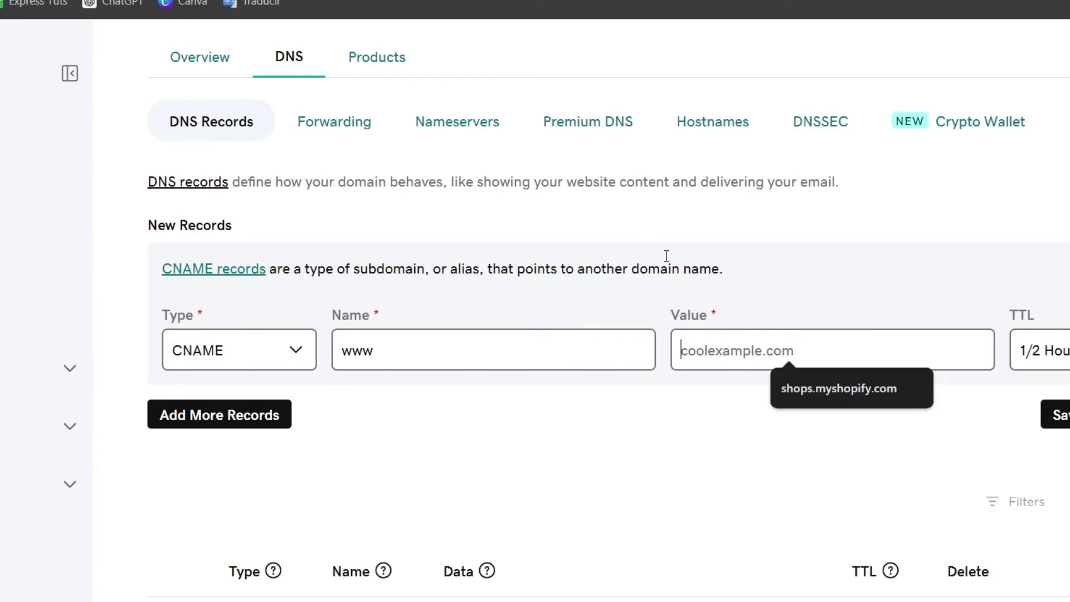
pyautogui.click(796, 397)
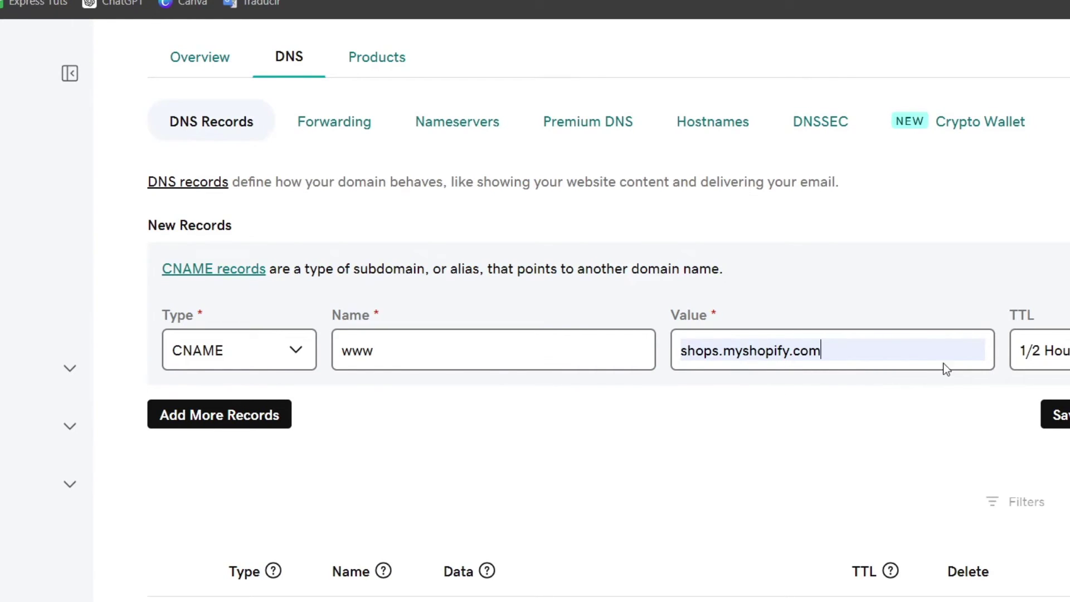
pyautogui.moveTo(1015, 321); pyautogui.dragTo(1036, 319)
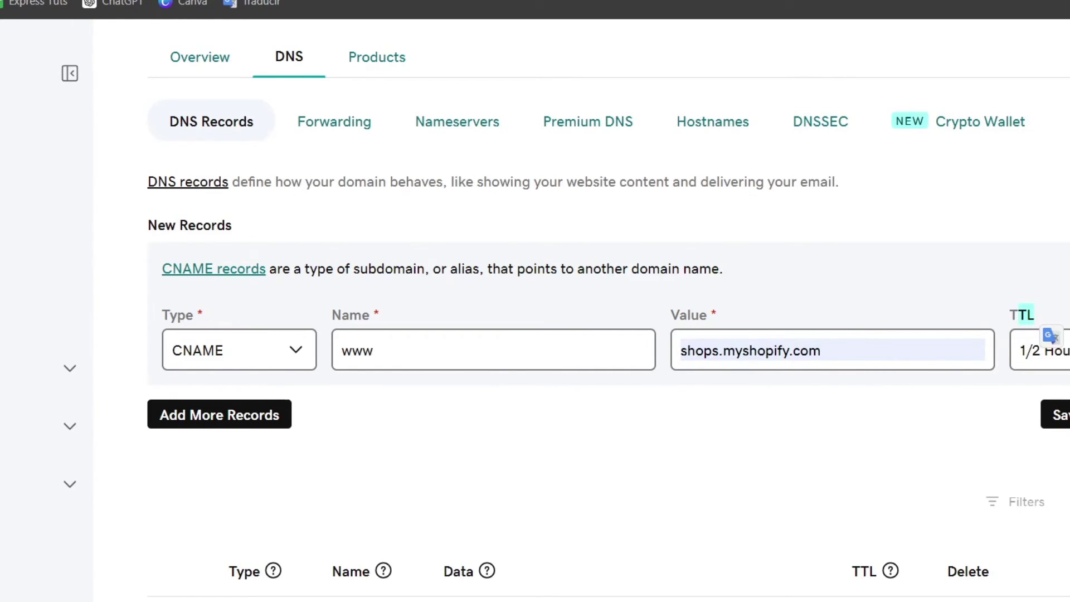
pyautogui.click(1055, 415)
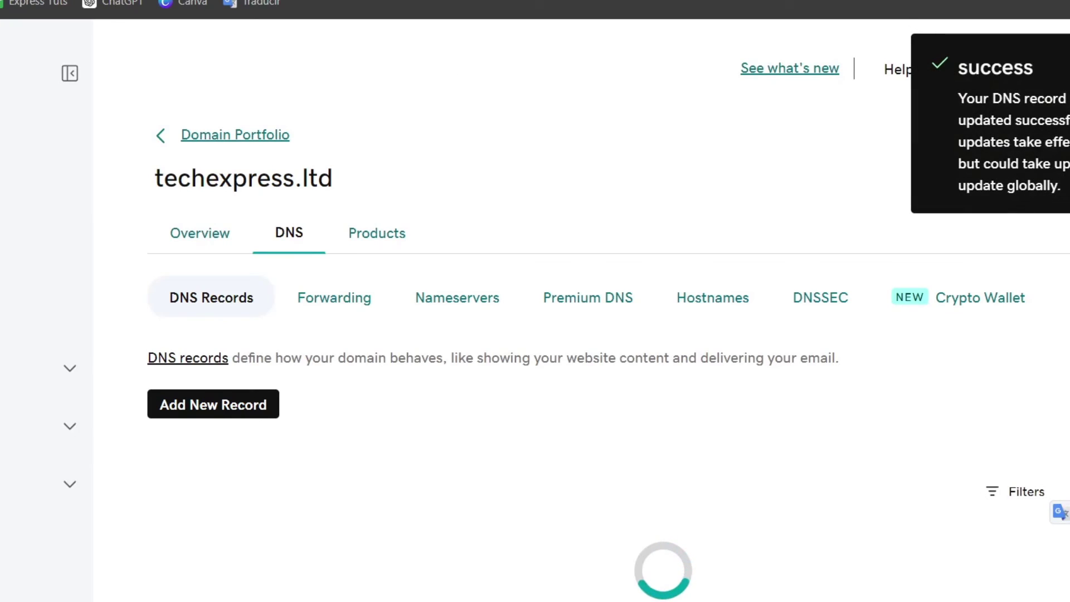
# Step: Start a new DNS record of type A with the name @
pyautogui.hotkey('ctrl', 'Tab')
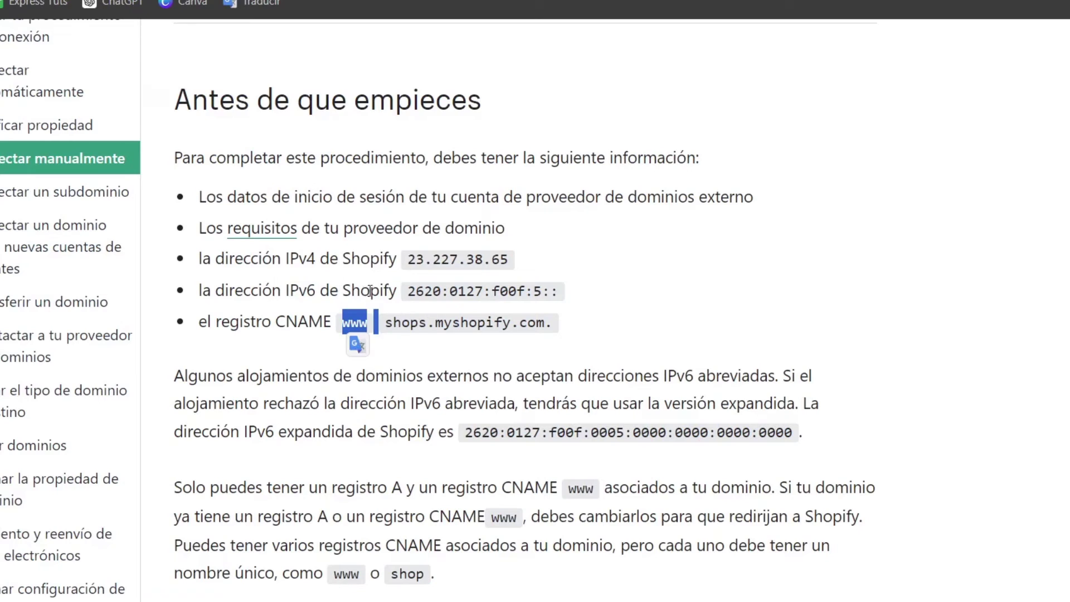
pyautogui.hotkey('ctrl', 'shift', 'Tab')
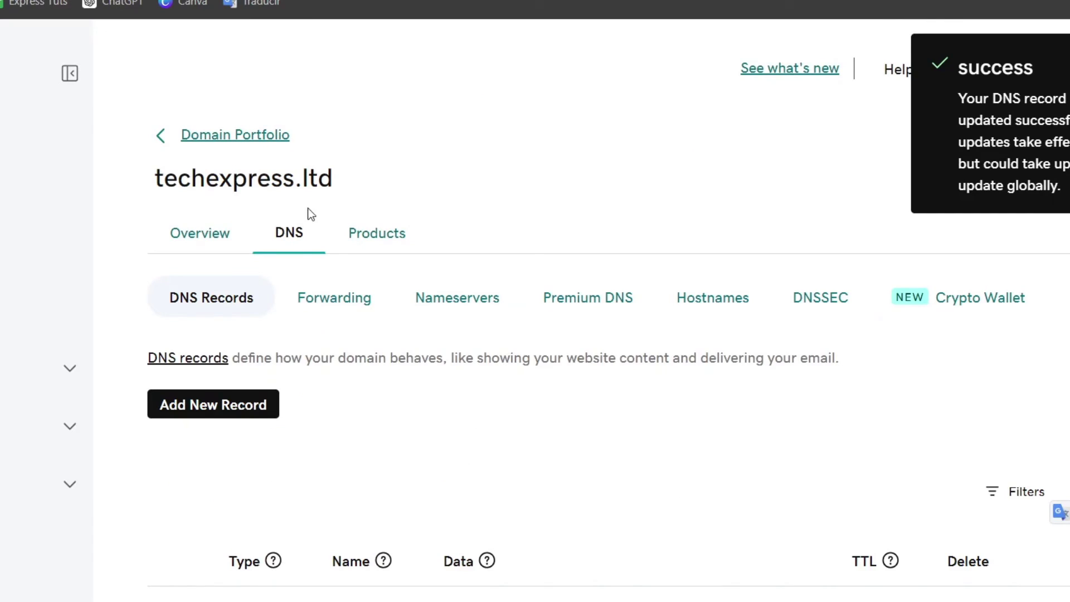
pyautogui.click(227, 405)
pyautogui.click(244, 540)
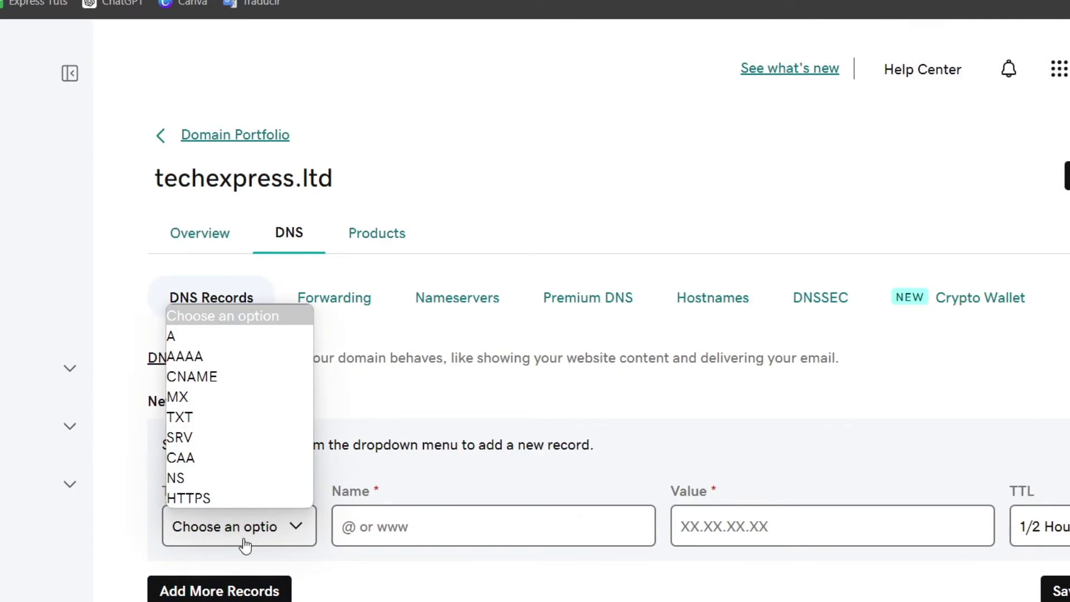
pyautogui.click(226, 337)
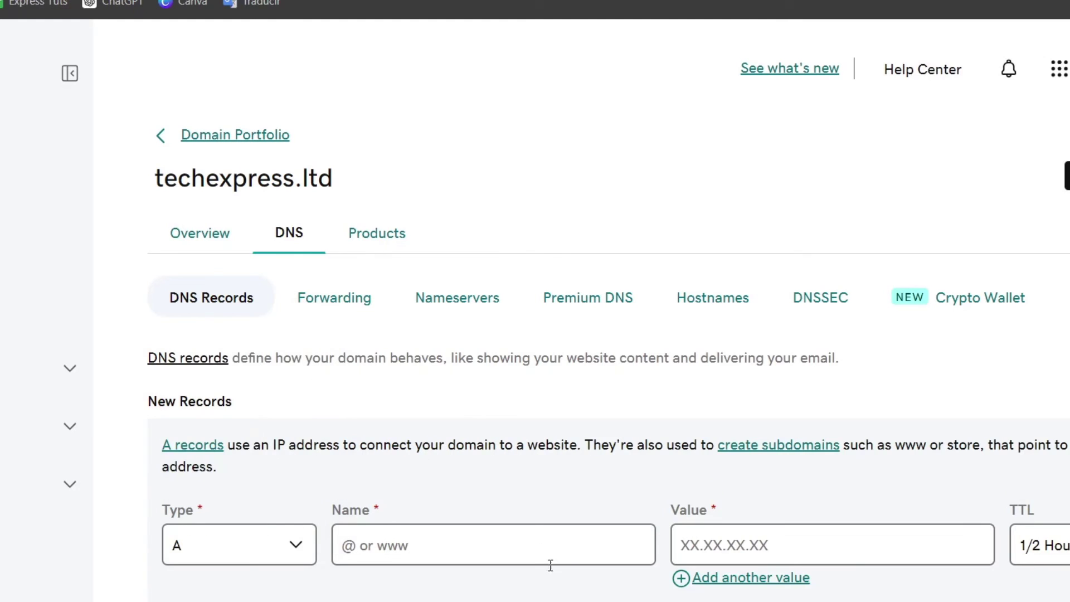
pyautogui.click(495, 537)
pyautogui.write('@')
pyautogui.doubleClick(540, 547)
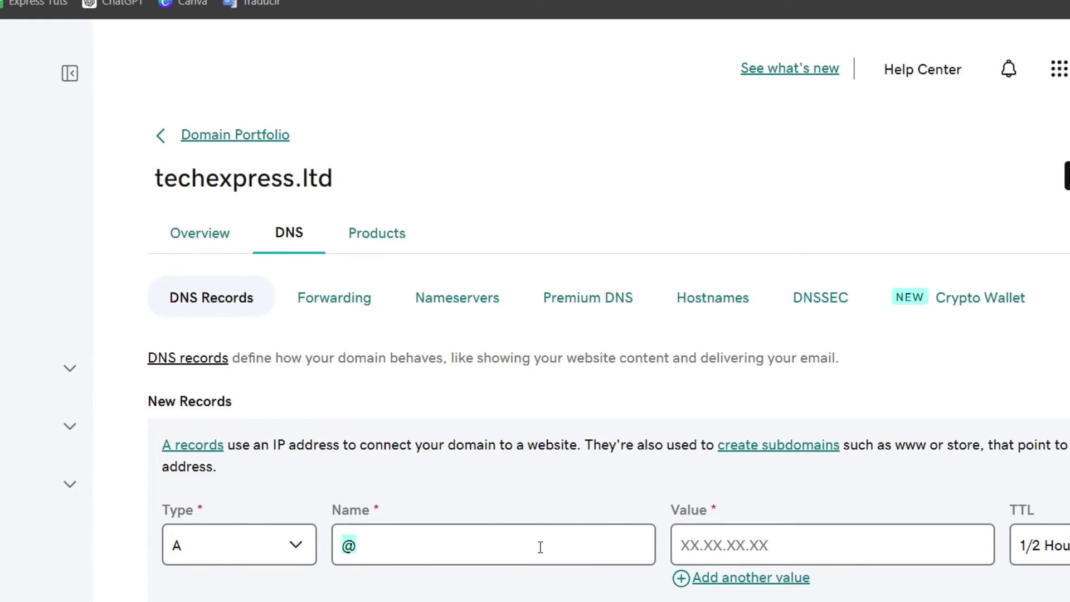
pyautogui.click(540, 547)
pyautogui.doubleClick(513, 547)
# Step: Copy Shopify's IPv4 address 23.227.38.65 from the help article into the value and save
pyautogui.click(716, 536)
pyautogui.hotkey('ctrl', 'Tab')
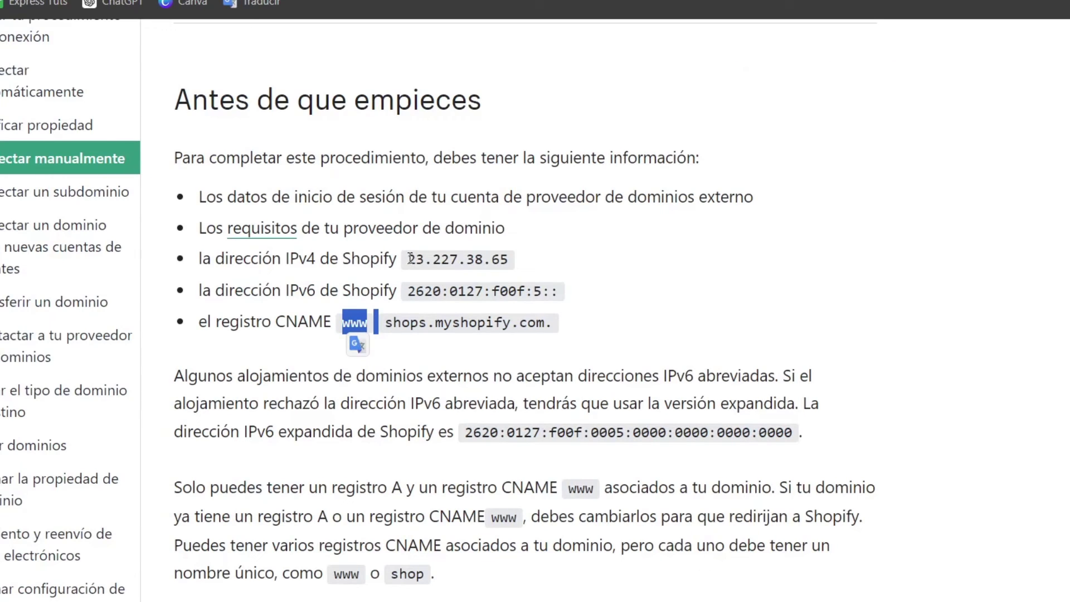
pyautogui.moveTo(408, 259); pyautogui.dragTo(509, 259)
pyautogui.hotkey('ctrl', 'c')
pyautogui.hotkey('ctrl', 'Tab')
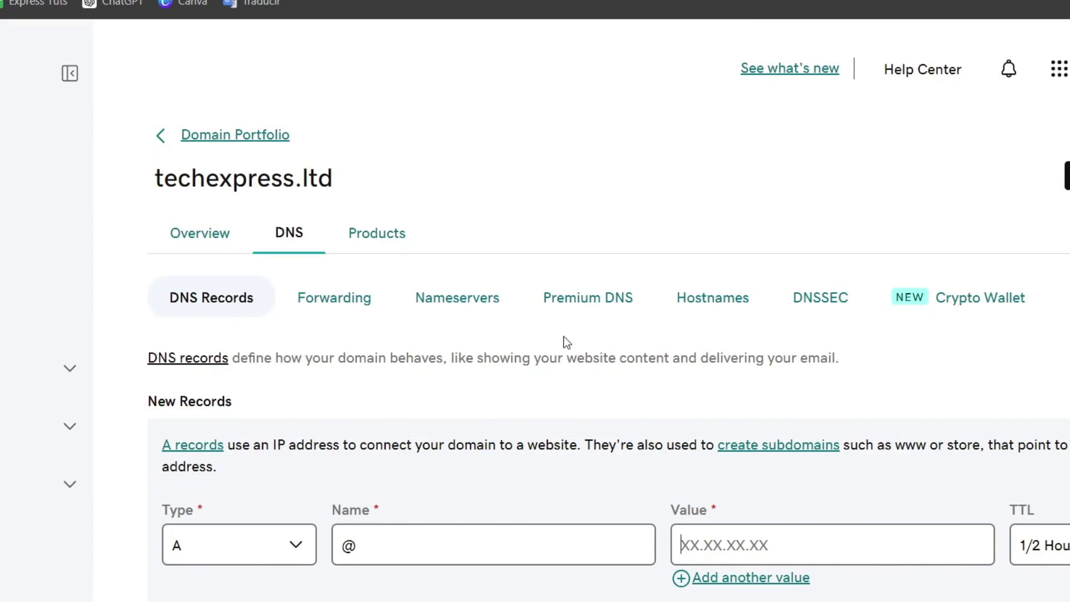
pyautogui.hotkey('ctrl', 'v')
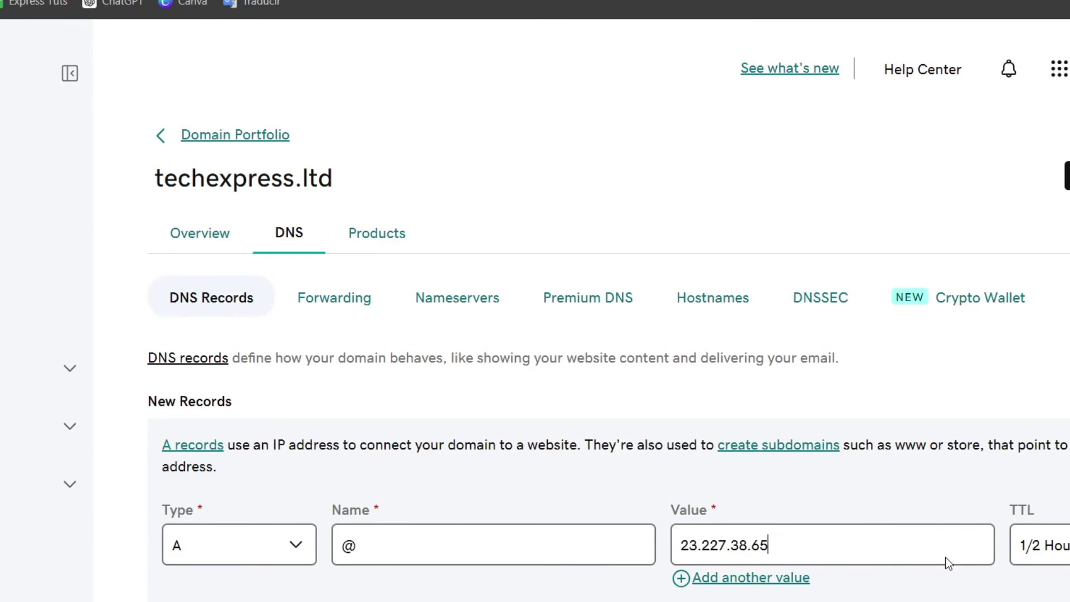
pyautogui.scroll(-3, 946, 564)
pyautogui.click(1054, 451)
# Step: Scroll through the SOTO storefront, then go back to the Shopify admin's list of store domains
pyautogui.hotkey('ctrl', 'Tab')
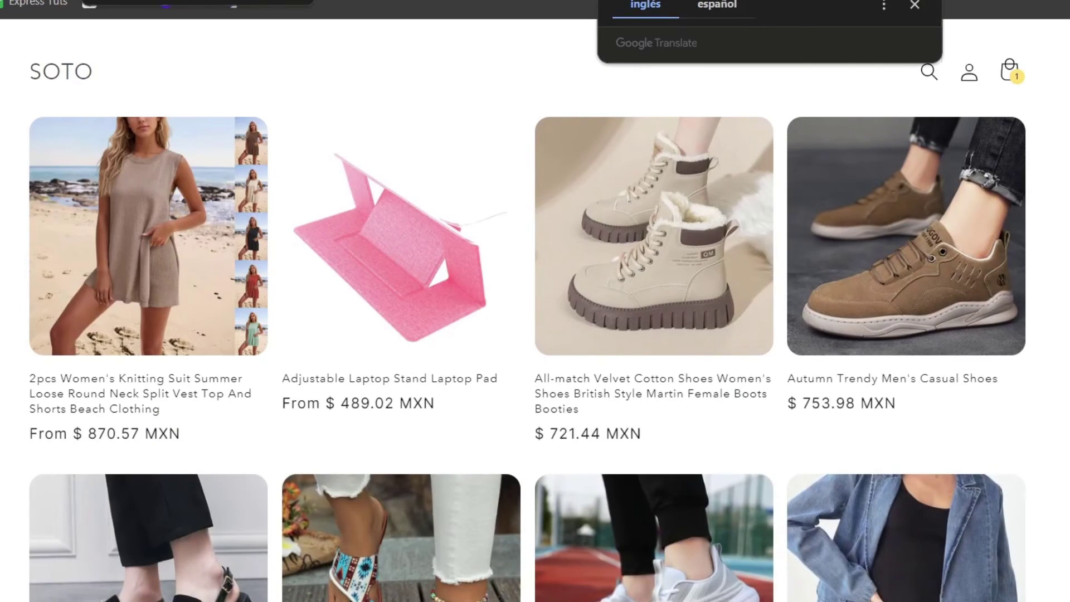
pyautogui.hotkey('ctrl', 'Tab')
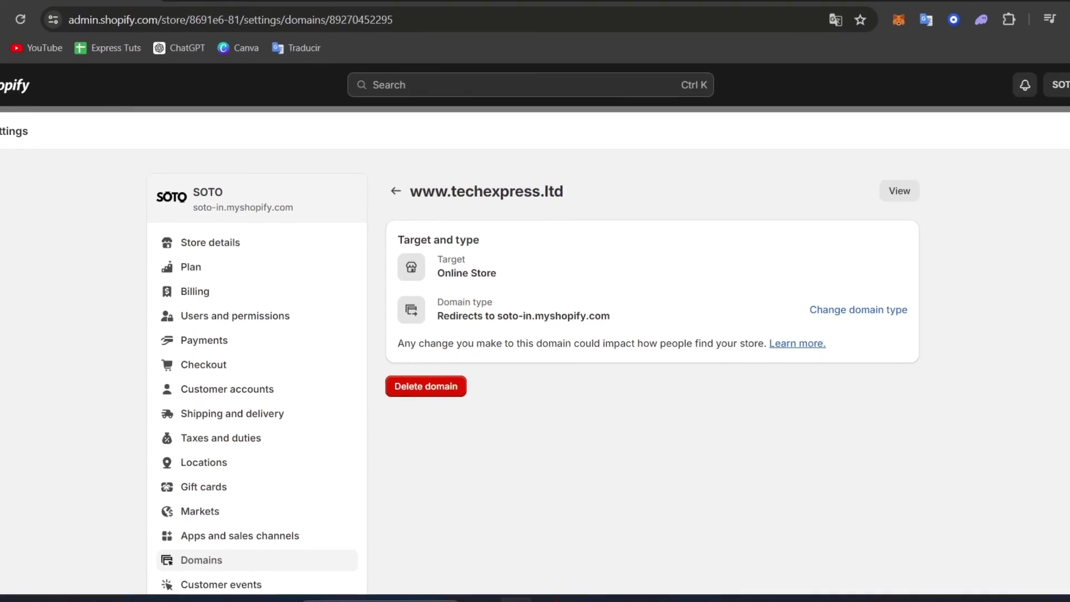
pyautogui.click(276, 7)
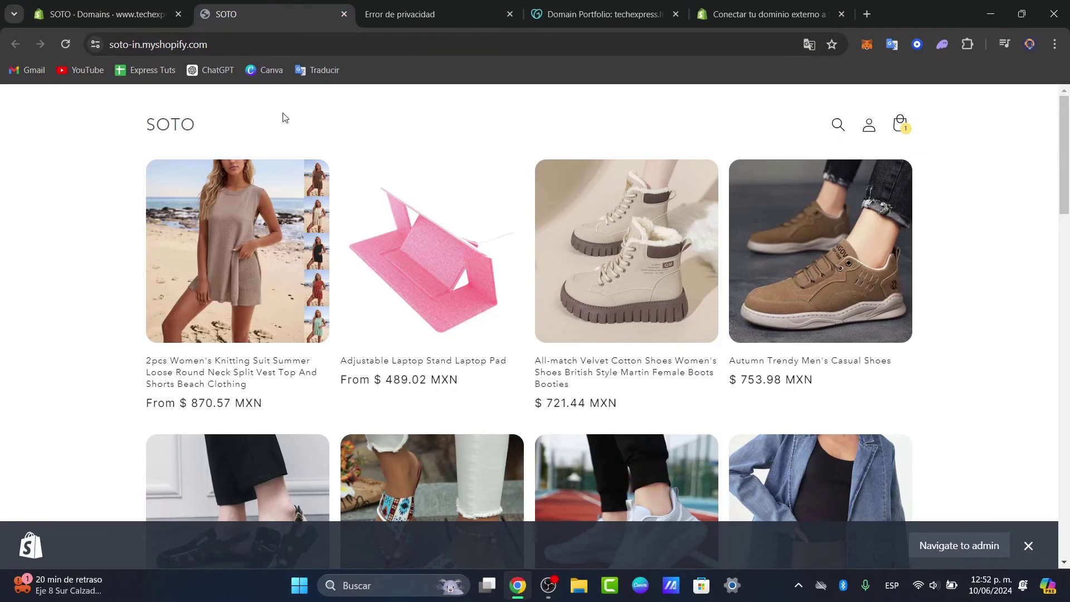
pyautogui.scroll(-6, 483, 399)
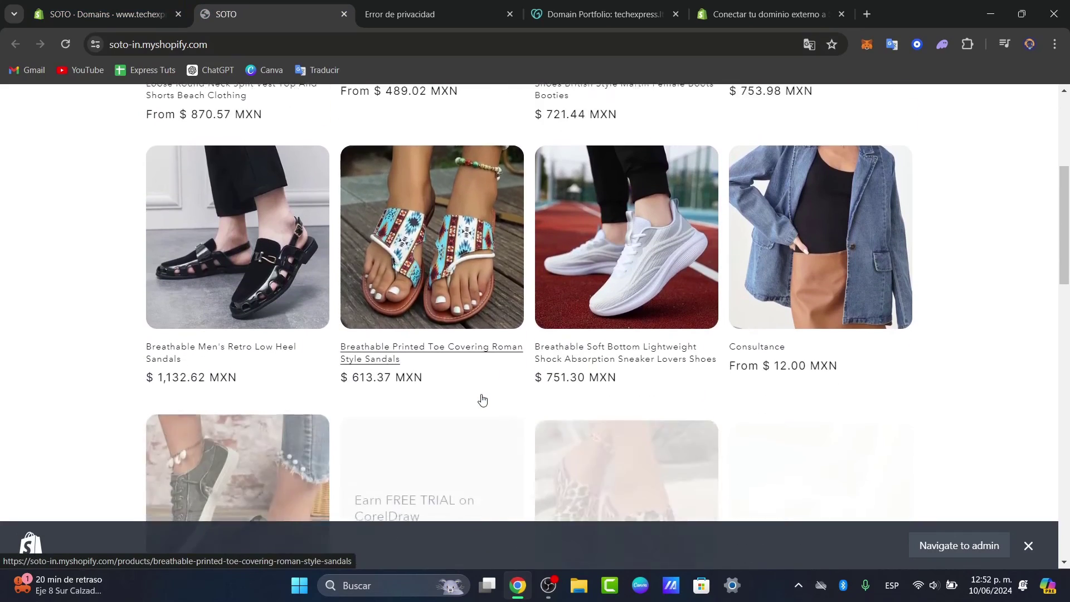
pyautogui.scroll(6, 483, 399)
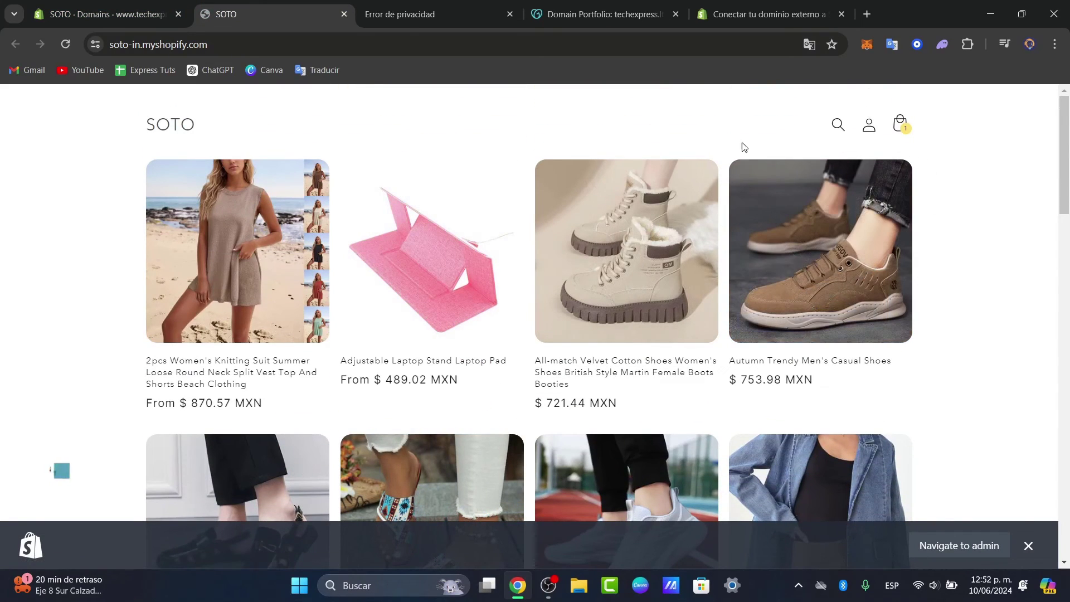
pyautogui.click(141, 5)
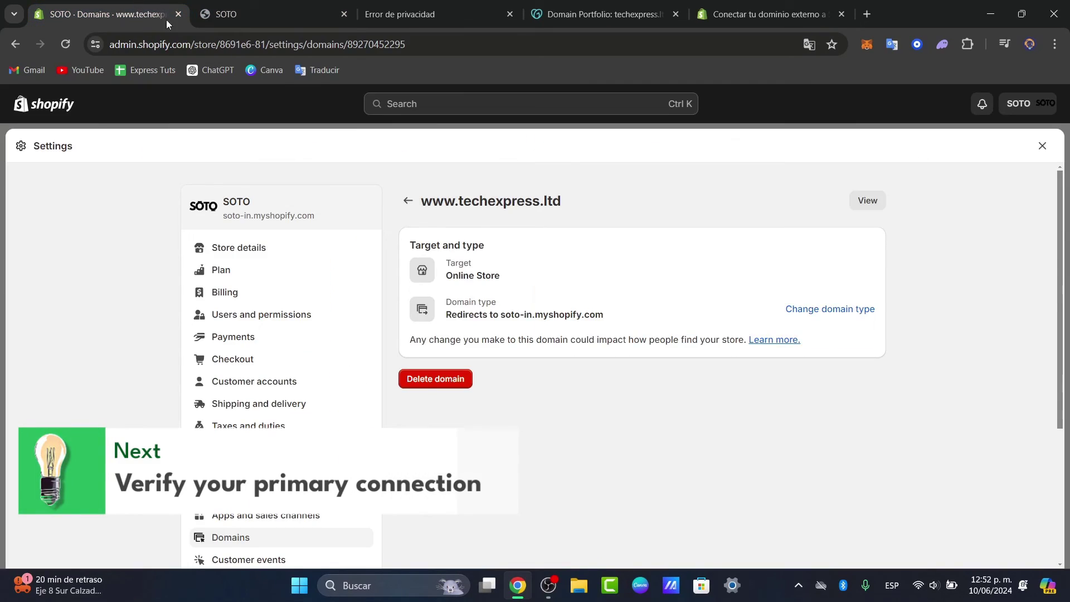
pyautogui.click(409, 204)
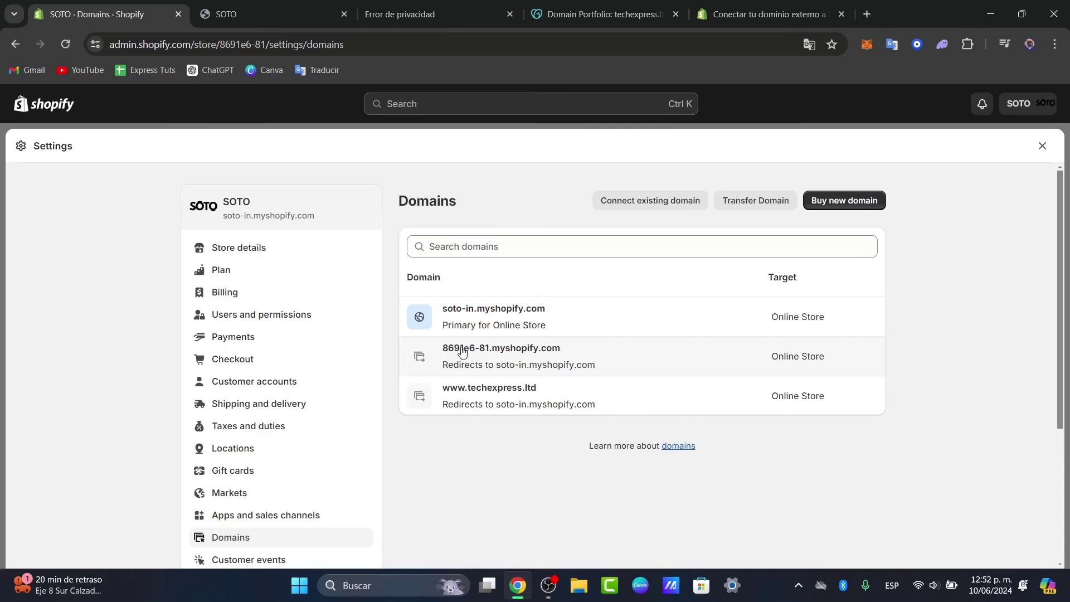
pyautogui.click(505, 317)
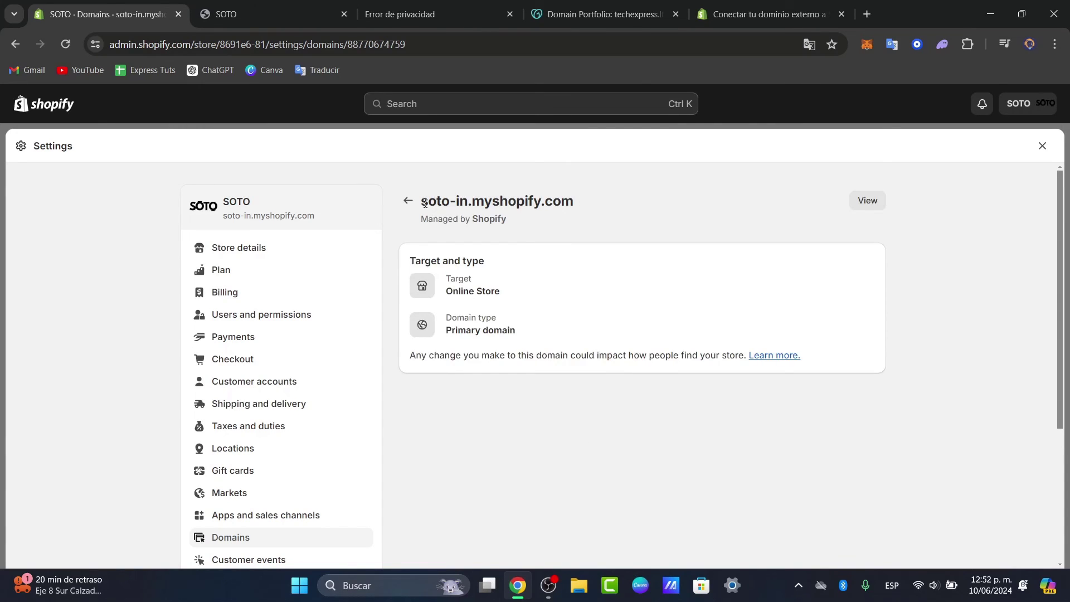
pyautogui.click(408, 201)
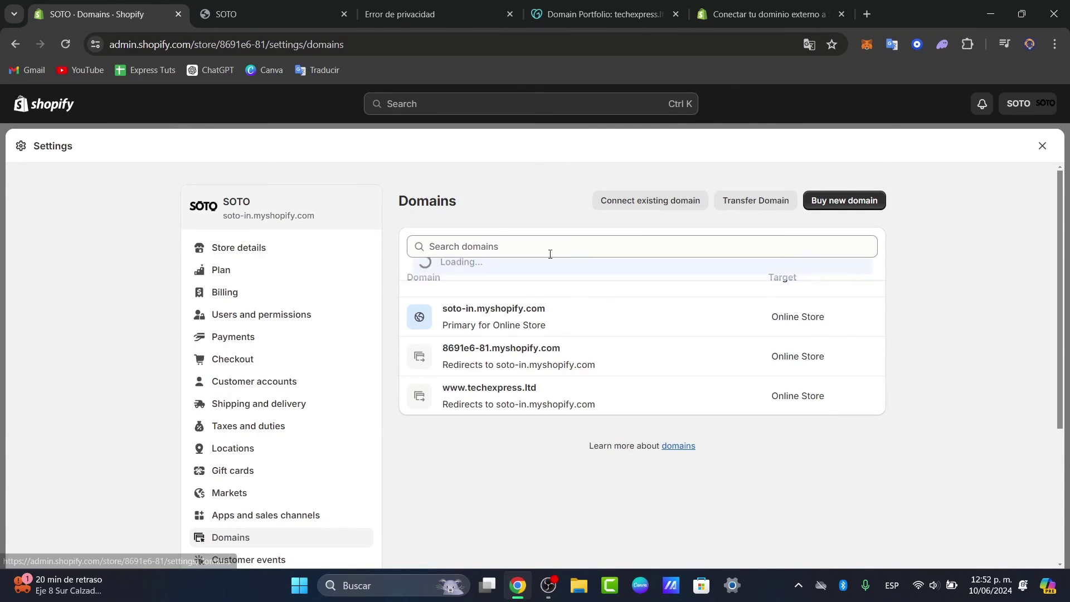
pyautogui.click(544, 408)
pyautogui.moveTo(463, 201); pyautogui.dragTo(552, 202)
pyautogui.click(831, 310)
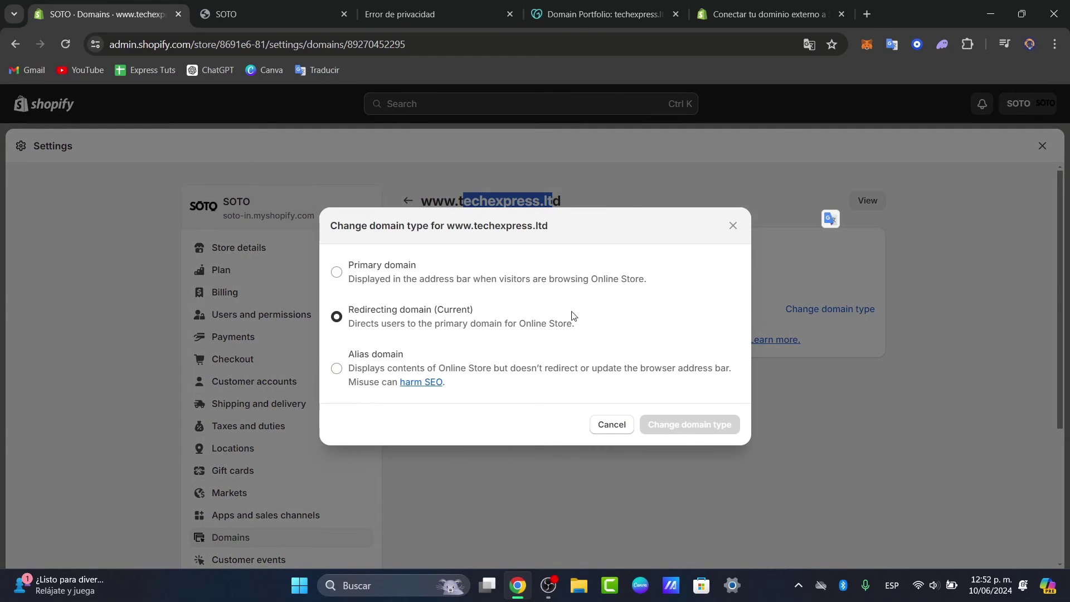
pyautogui.click(337, 272)
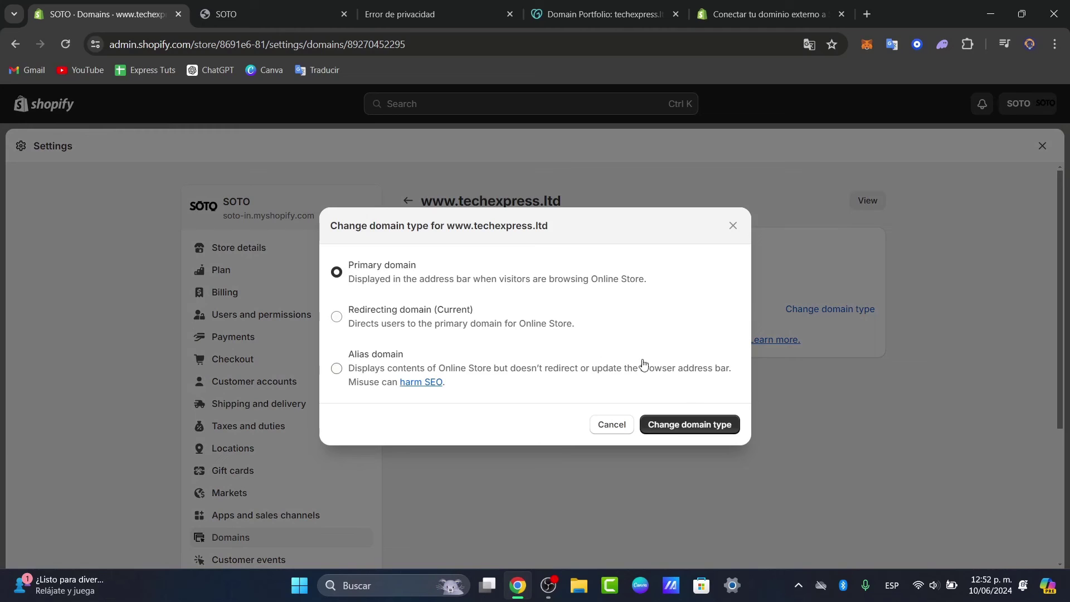
pyautogui.click(733, 424)
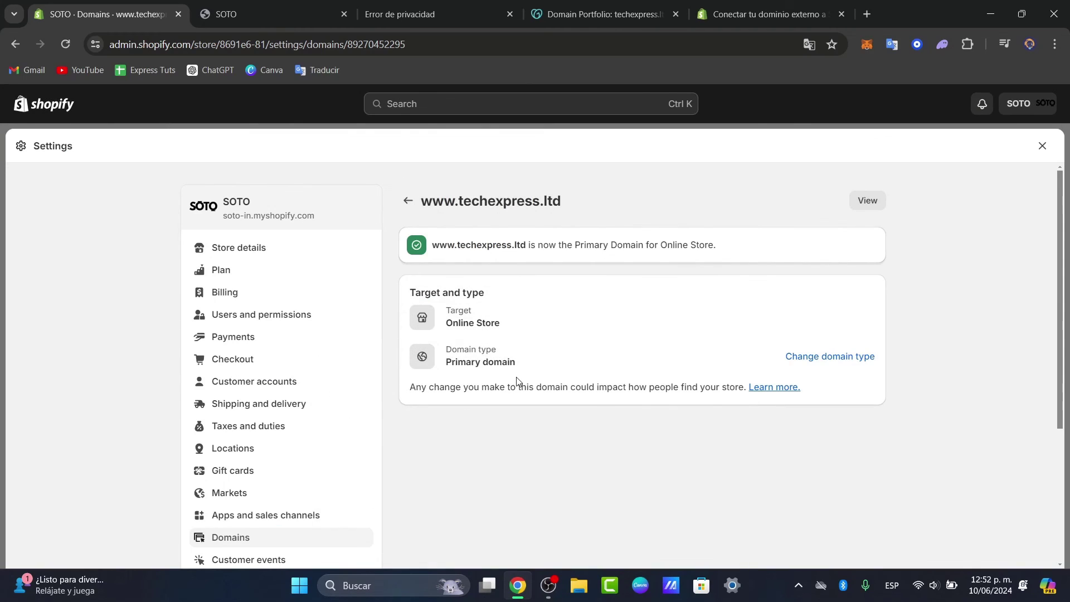
pyautogui.click(881, 201)
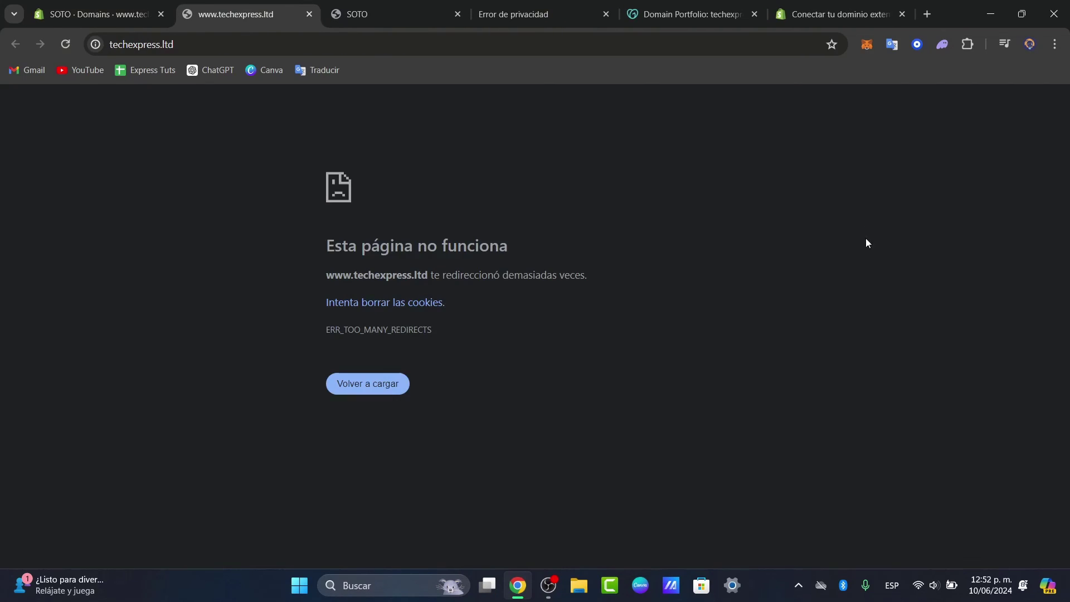
pyautogui.click(66, 44)
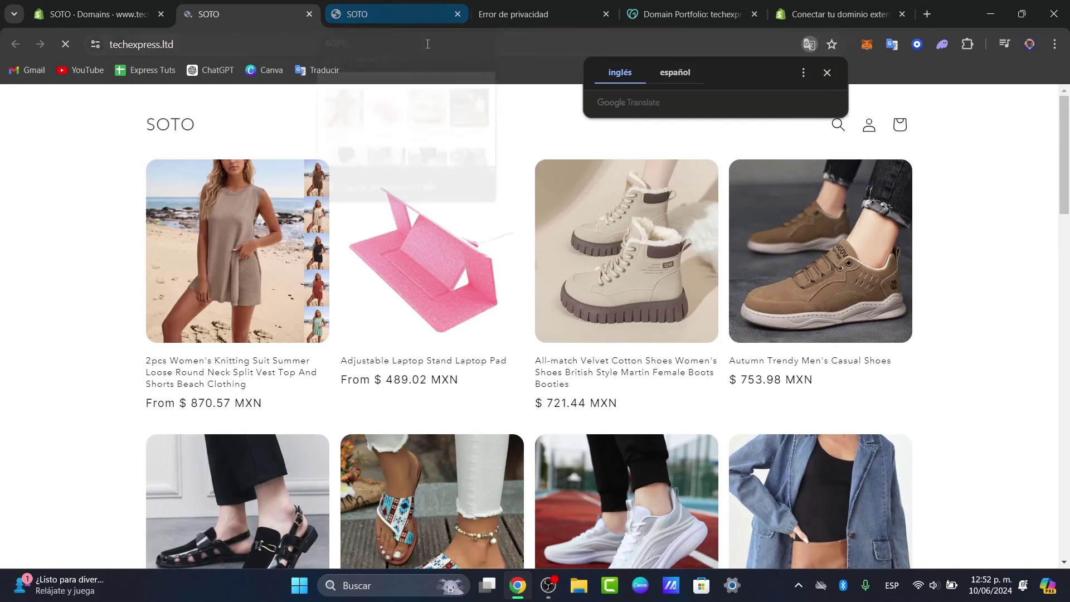
pyautogui.click(827, 72)
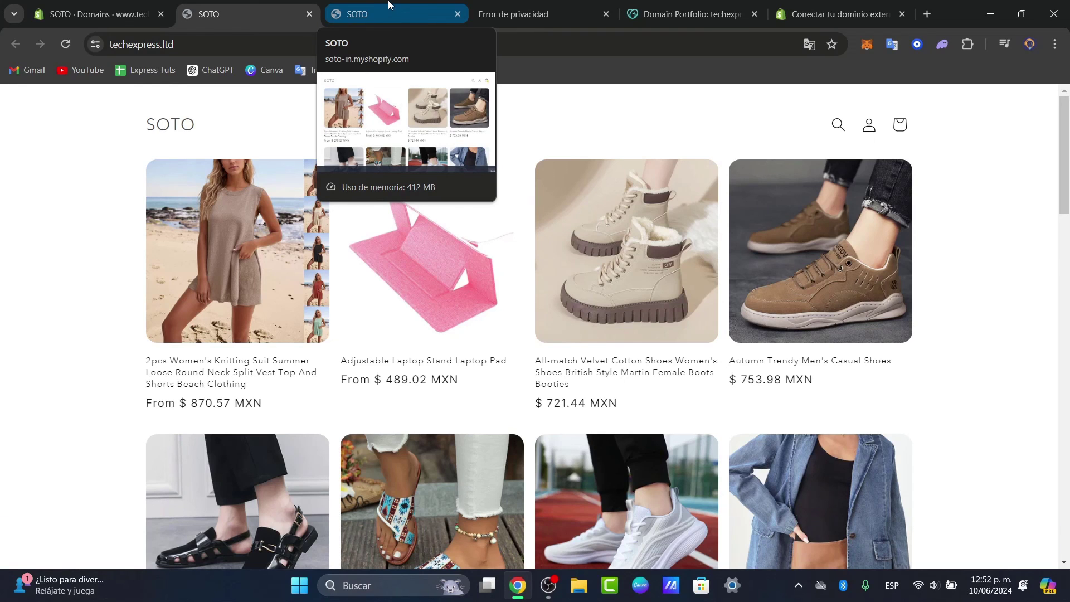
pyautogui.click(393, 5)
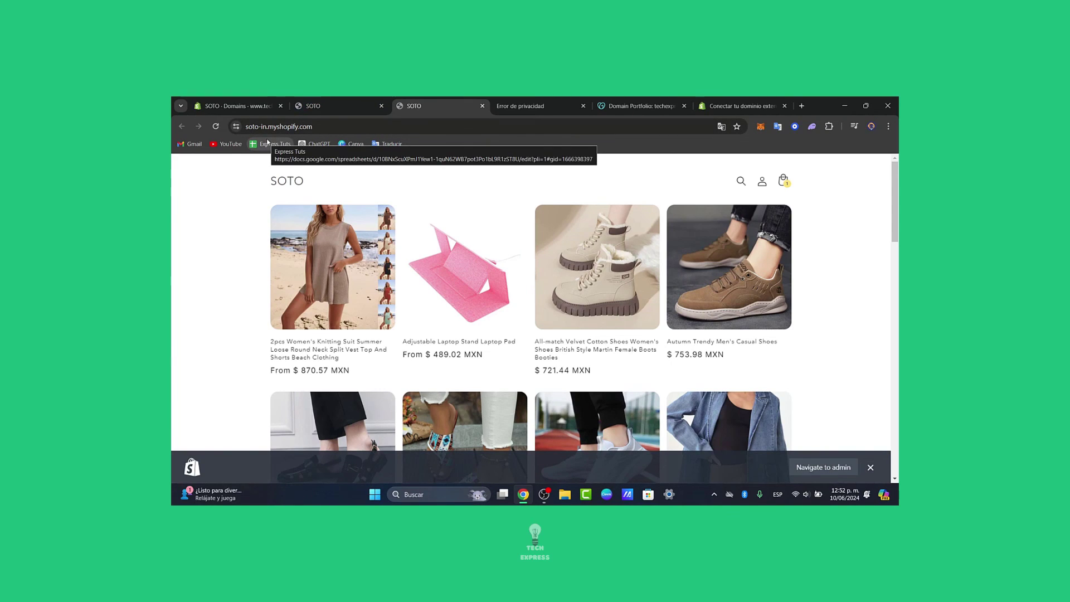
pyautogui.click(346, 103)
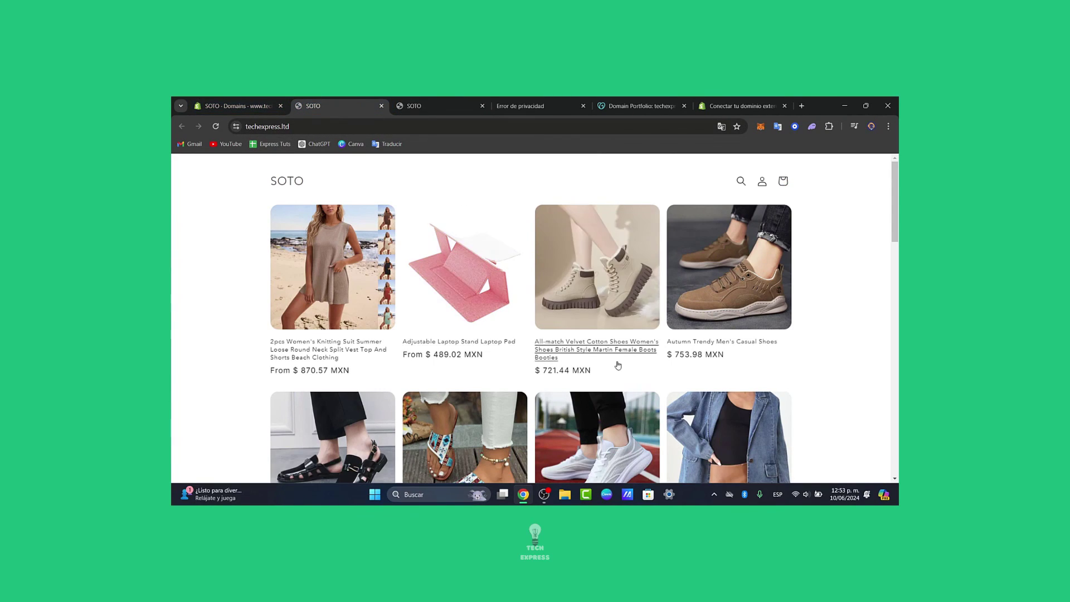